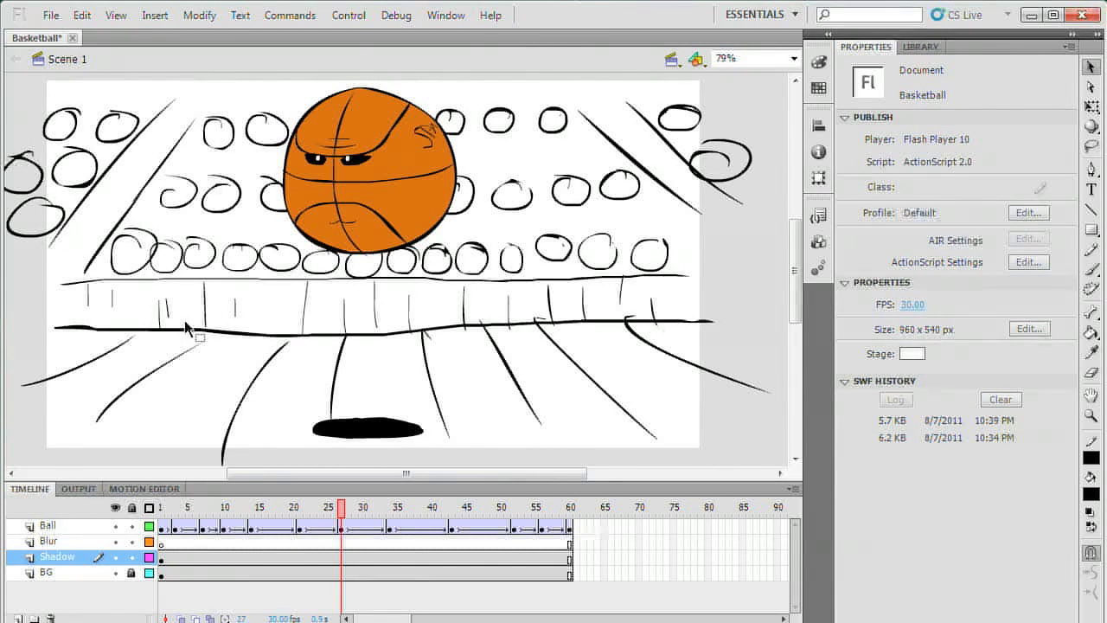
# Test-play the bouncing basketball movie with Ctrl+Enter, then return to the stage
pyautogui.hotkey('ctrl', 'Return')
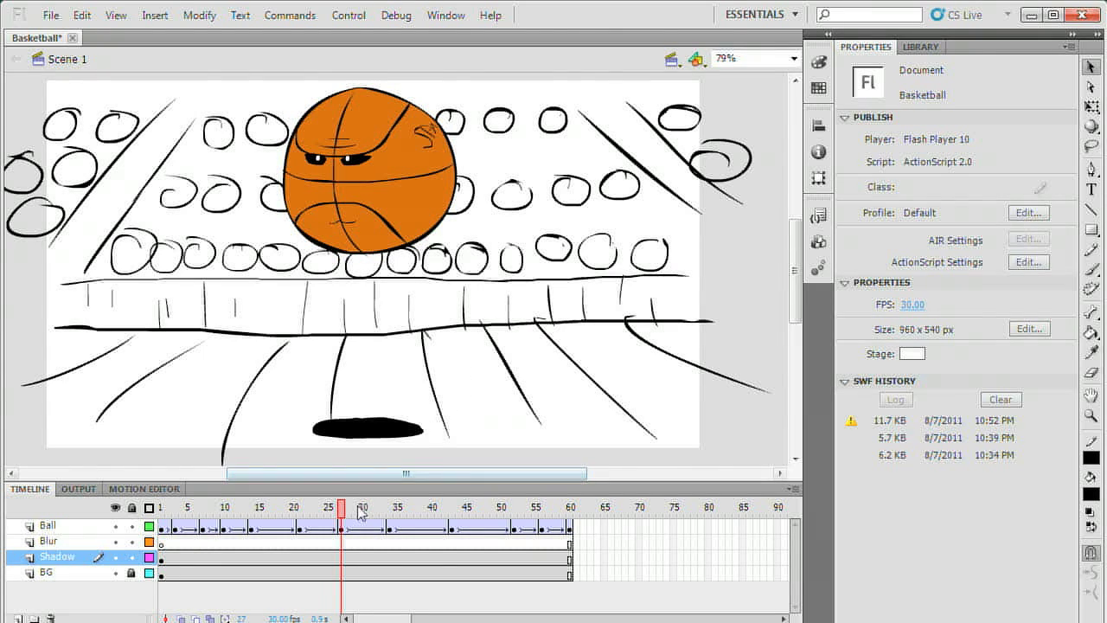
# Convert the selected shadow ellipse to a symbol, handwriting the name 'shadow'
pyautogui.moveTo(462, 391); pyautogui.dragTo(271, 475)
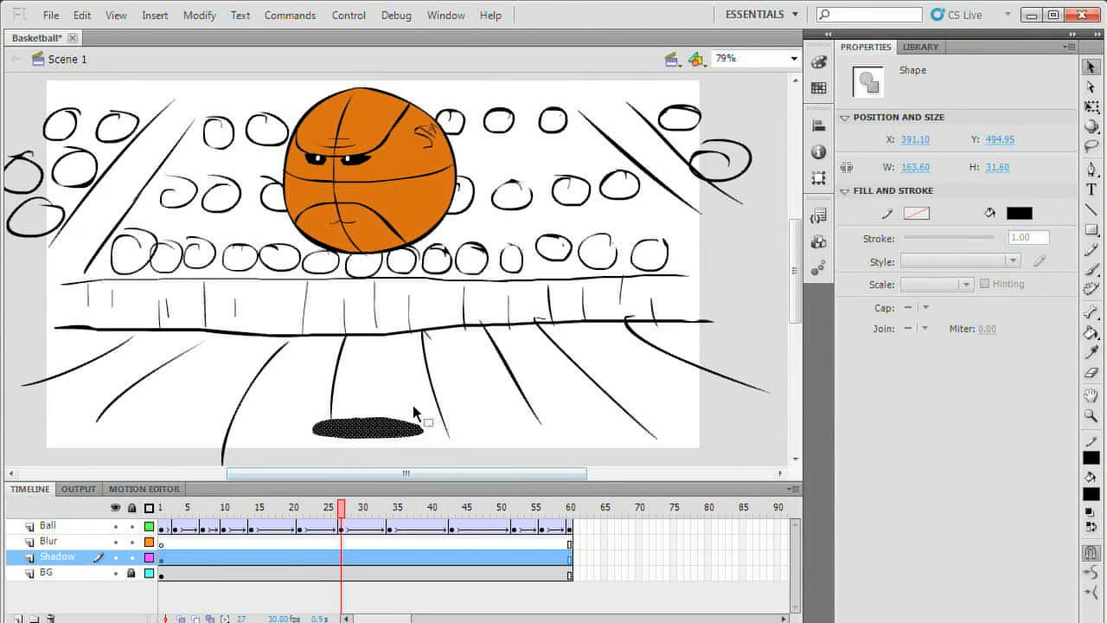
pyautogui.click(200, 15)
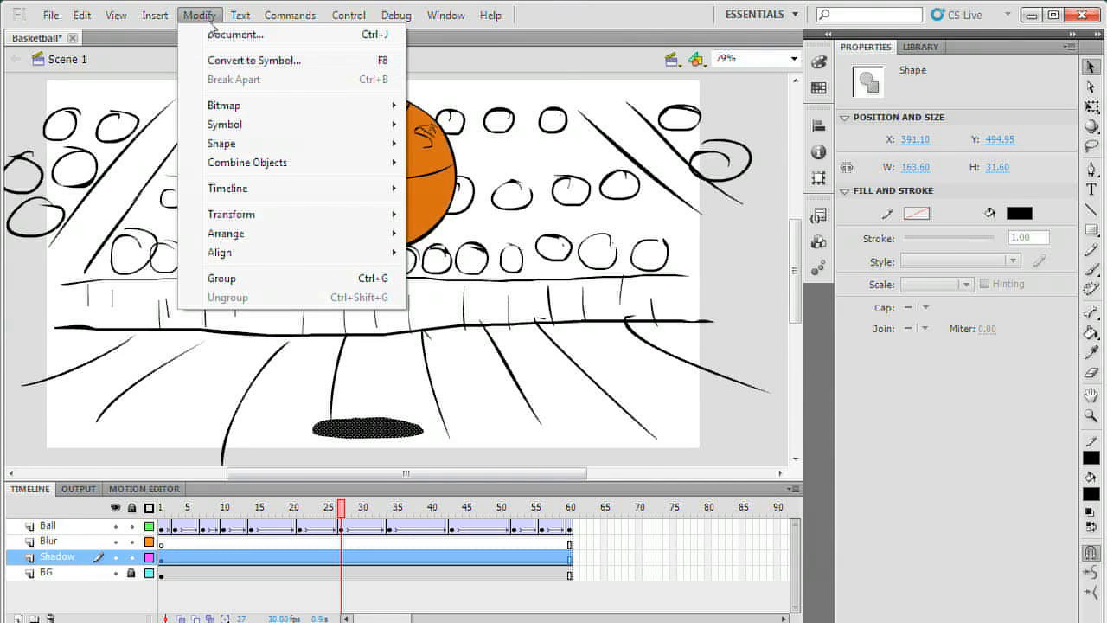
pyautogui.click(226, 62)
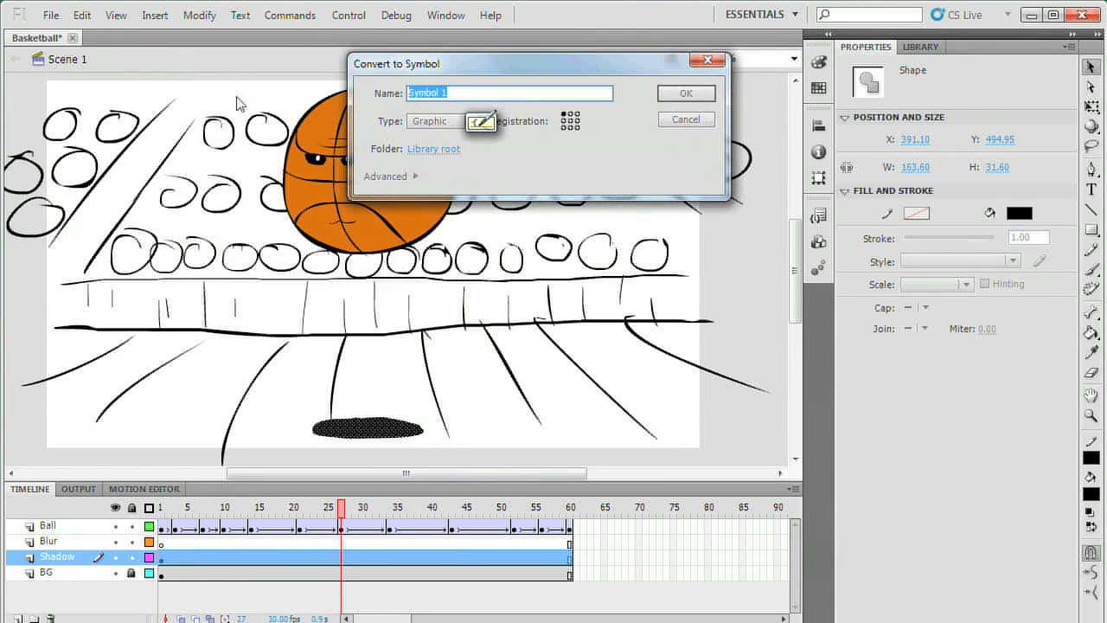
pyautogui.doubleClick(424, 93)
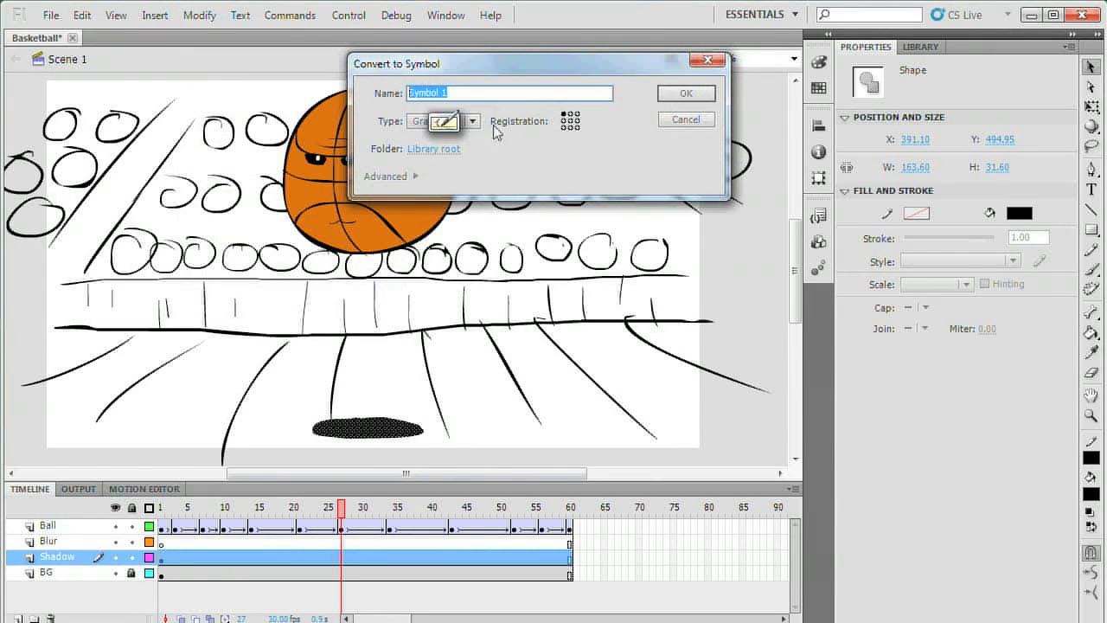
pyautogui.click(445, 121)
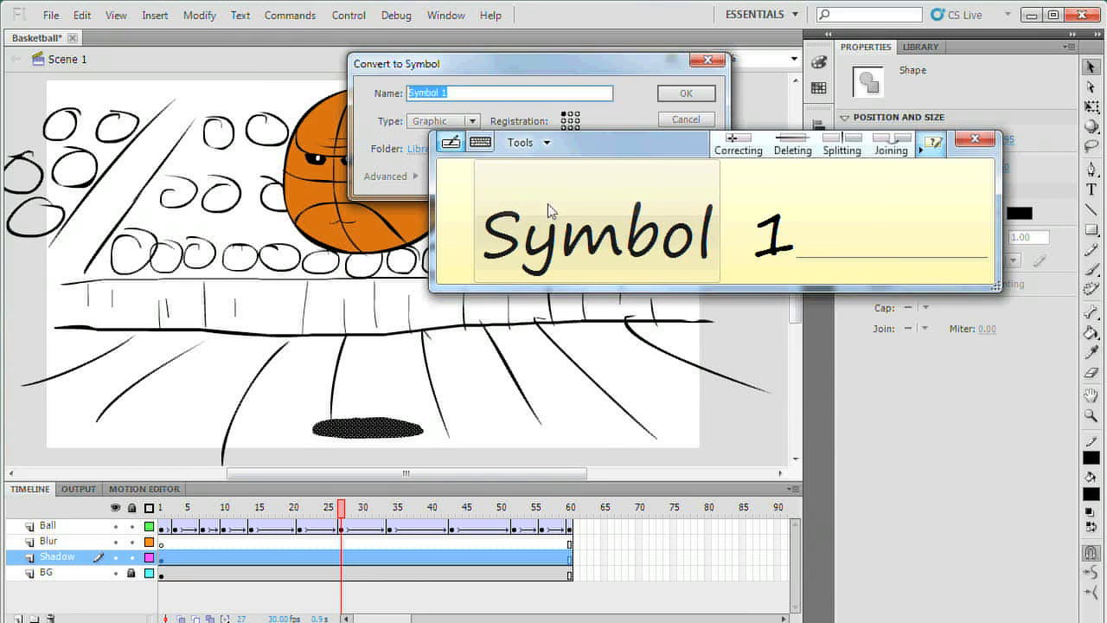
pyautogui.moveTo(484, 234); pyautogui.dragTo(778, 233)
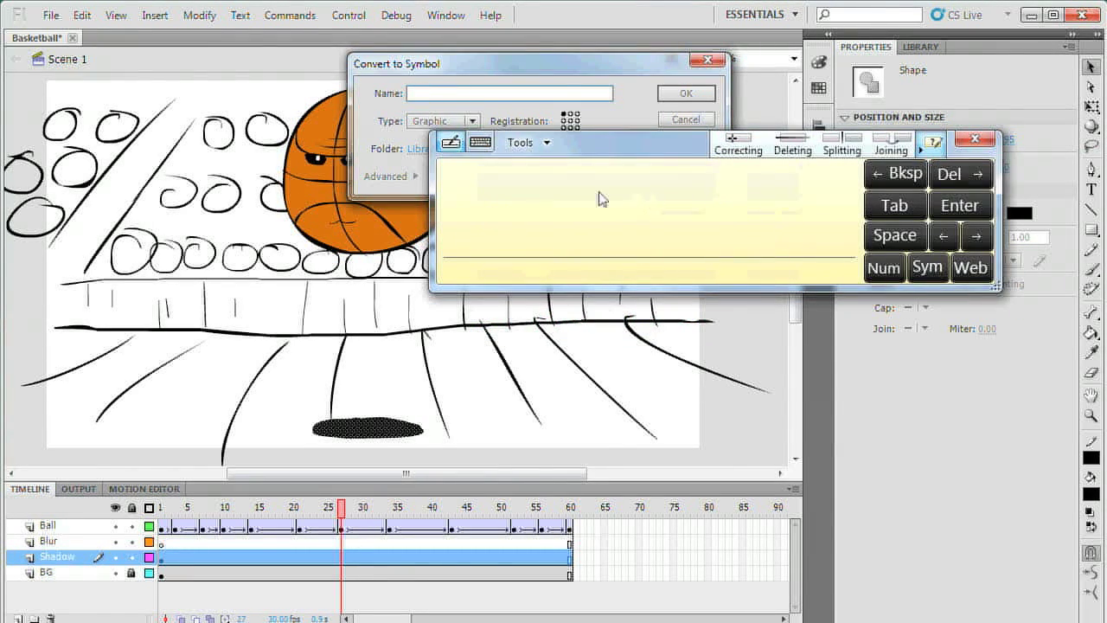
pyautogui.moveTo(484, 199); pyautogui.dragTo(505, 229)
pyautogui.moveTo(550, 187); pyautogui.dragTo(543, 227)
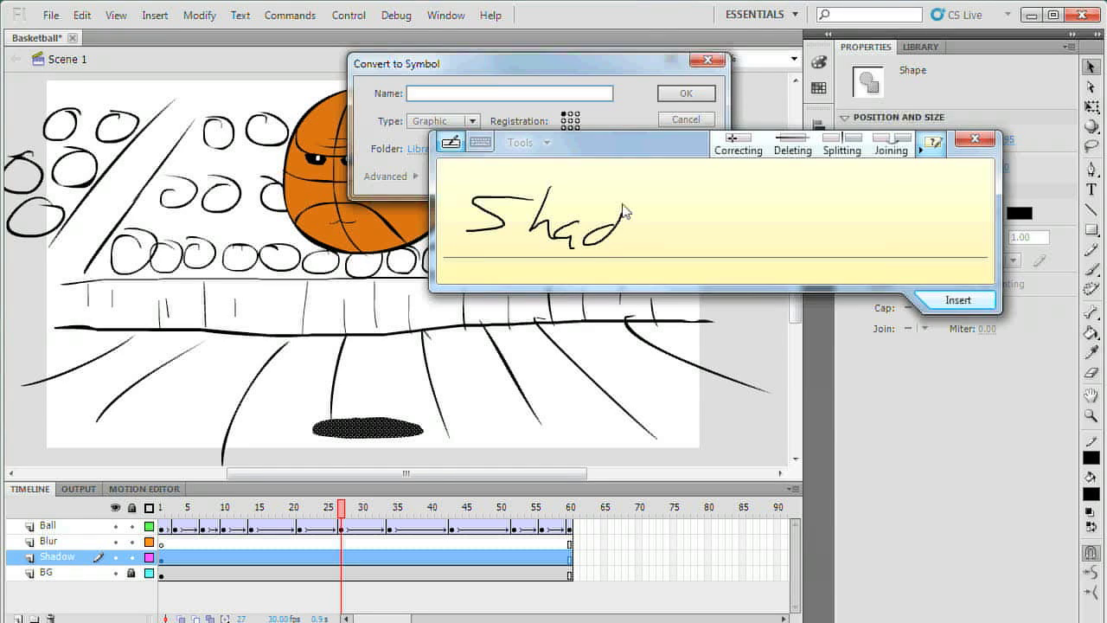
pyautogui.moveTo(676, 240); pyautogui.dragTo(688, 220)
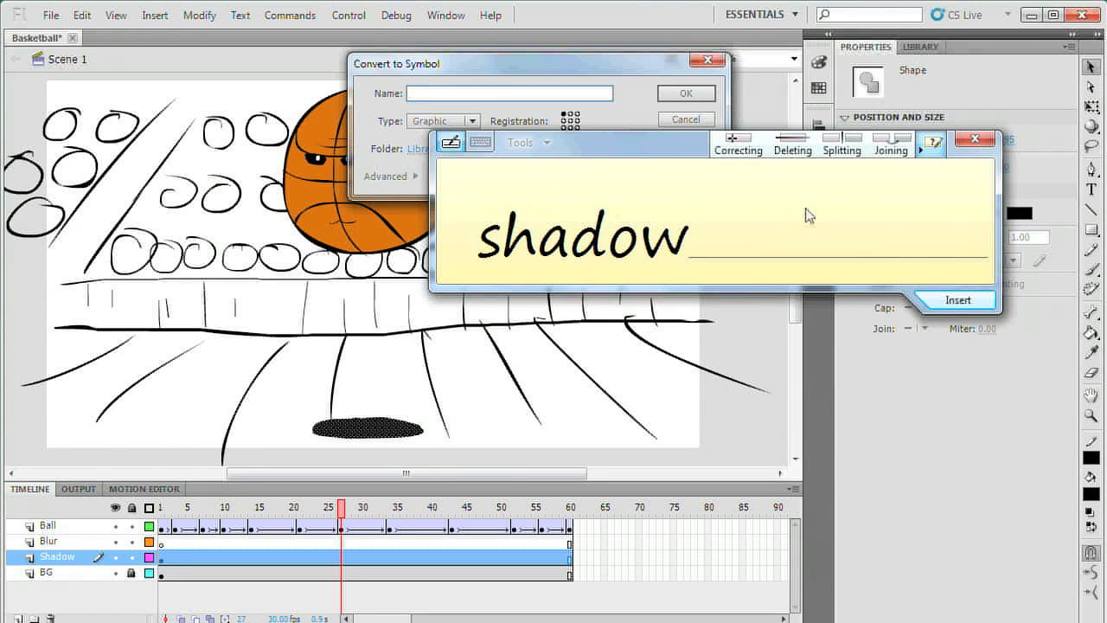
pyautogui.click(958, 298)
pyautogui.click(974, 139)
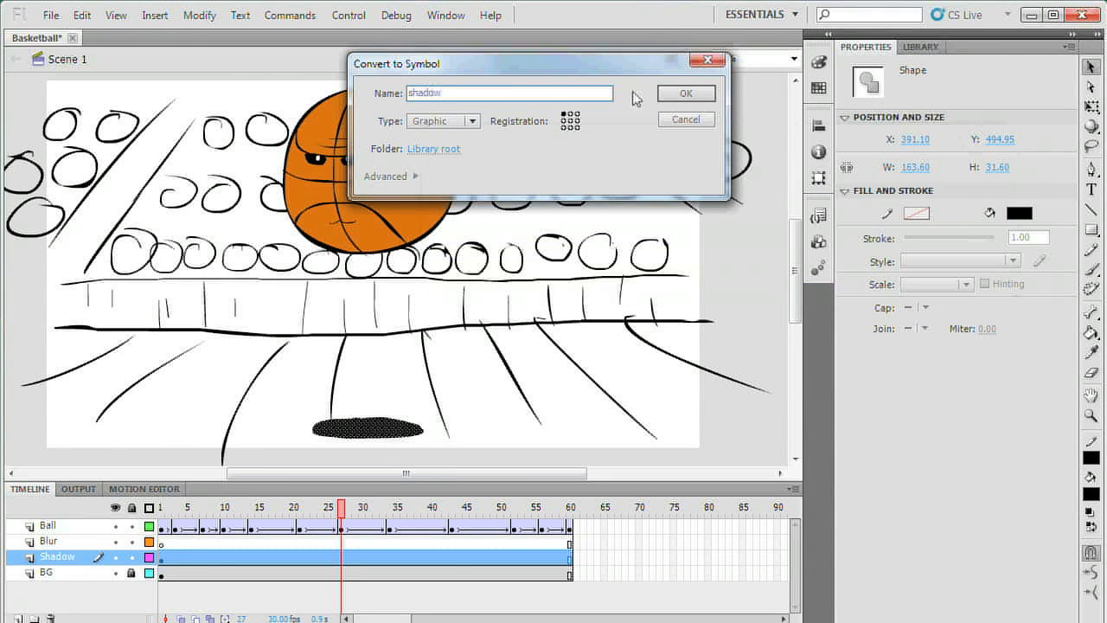
# Set the symbol type to Movie Clip and confirm, hitting a name-already-taken warning
pyautogui.click(467, 121)
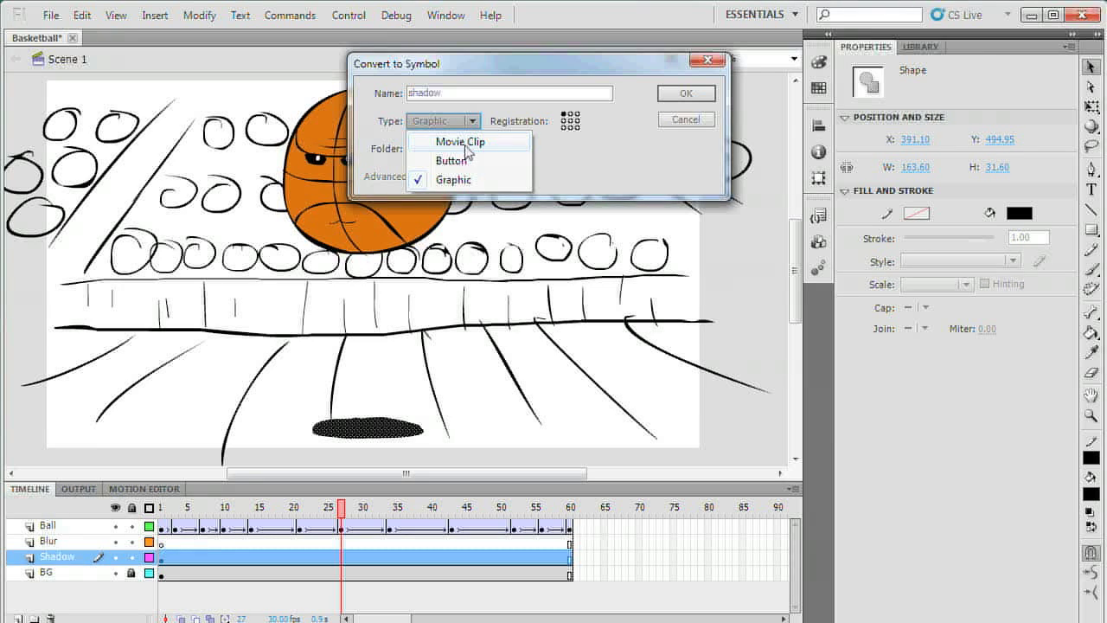
pyautogui.click(474, 143)
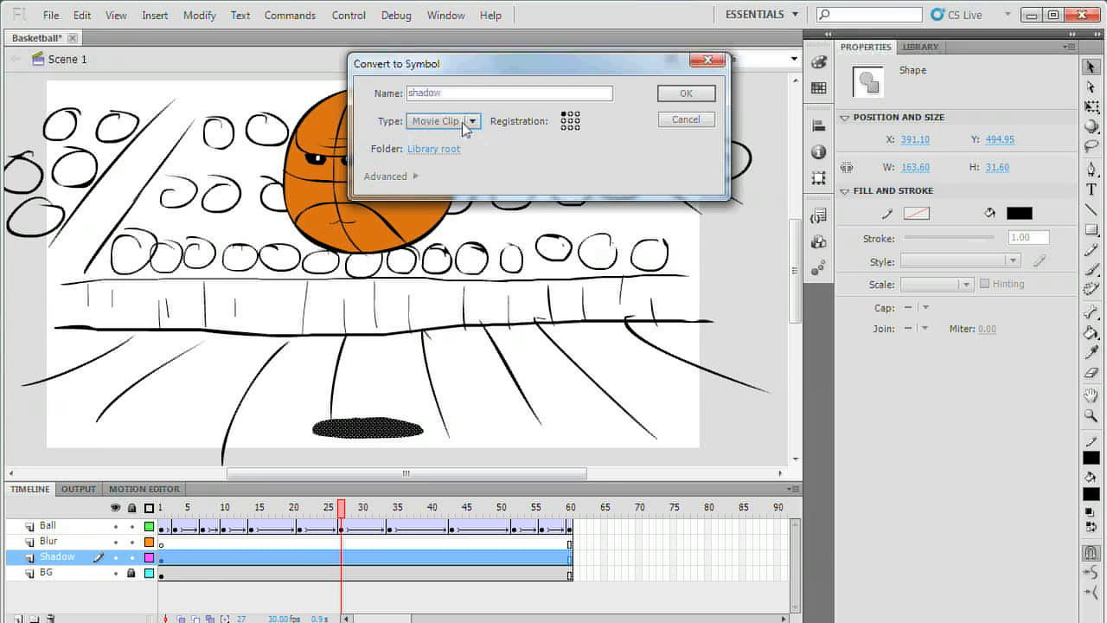
pyautogui.click(463, 121)
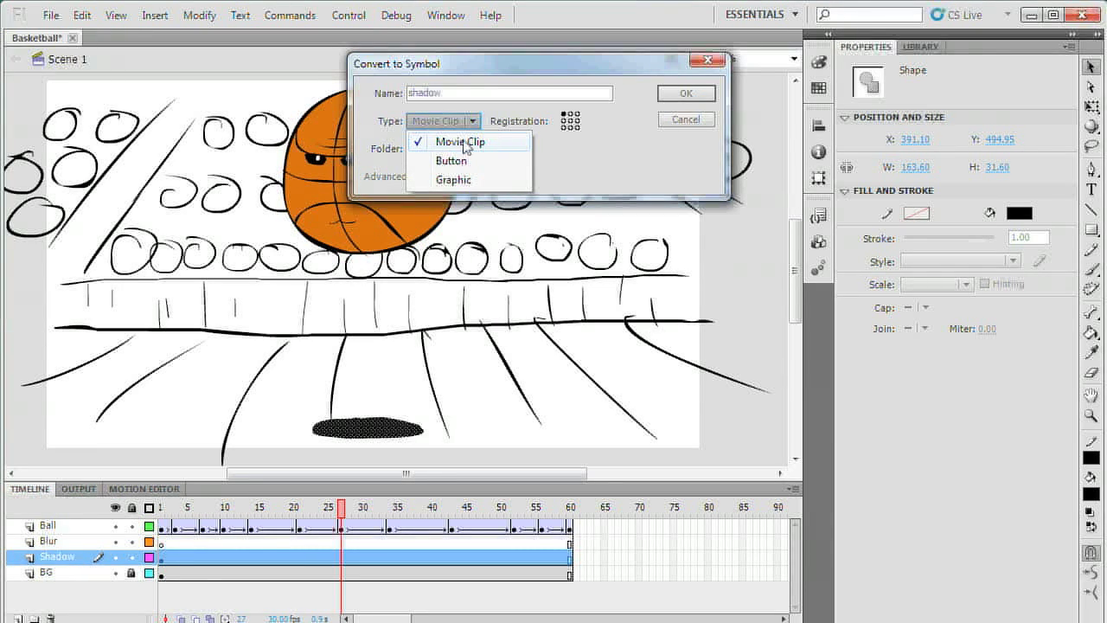
pyautogui.click(460, 142)
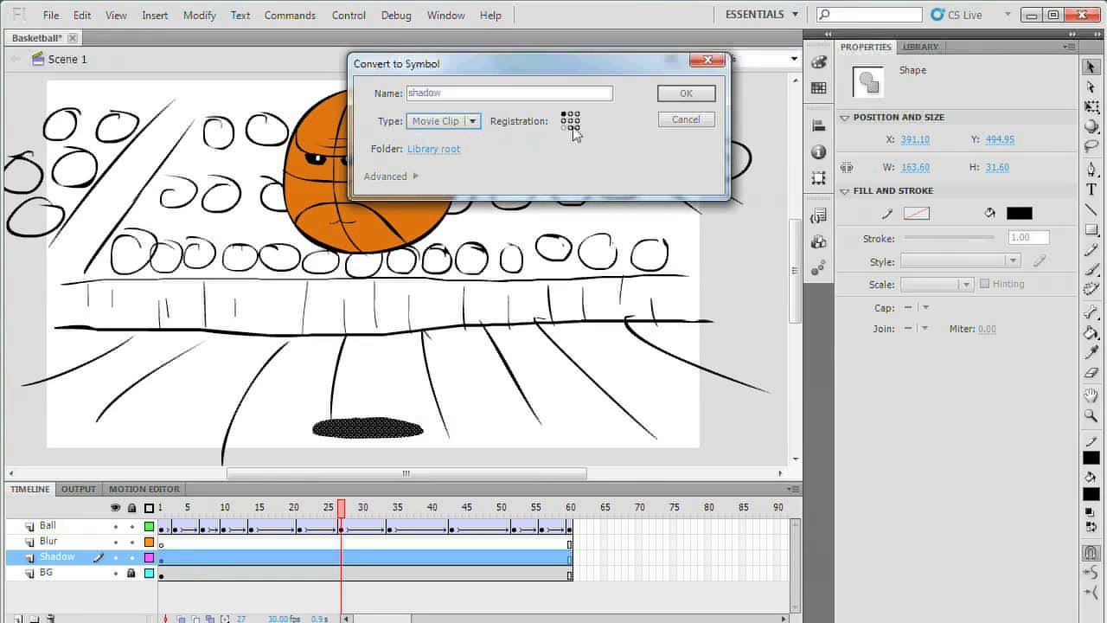
pyautogui.click(683, 94)
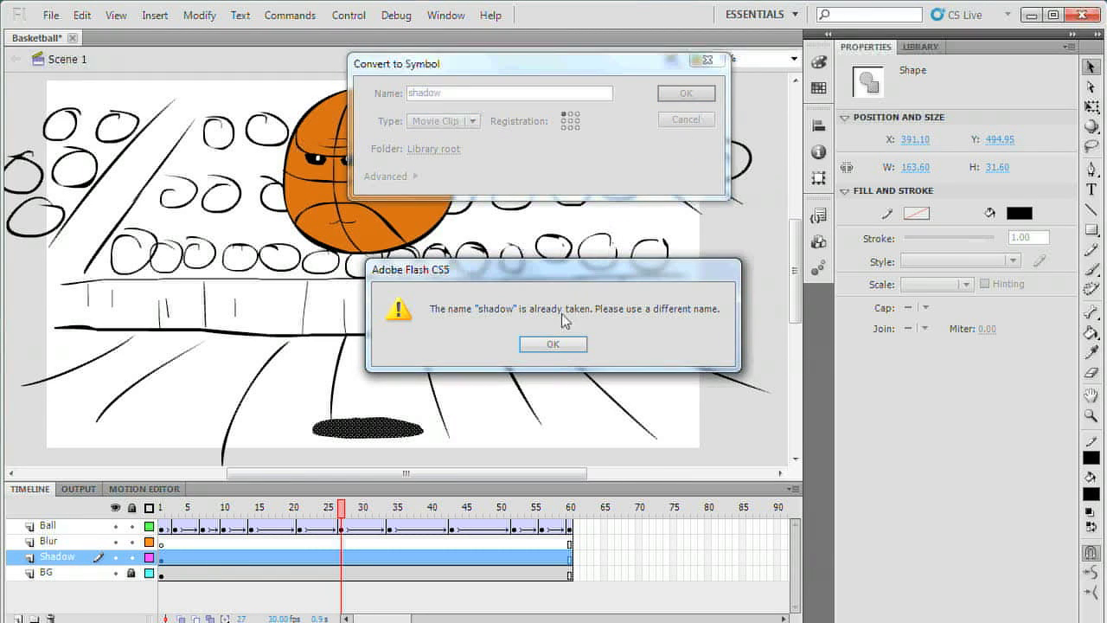
pyautogui.click(553, 344)
# Rename the symbol to 'shadow1' and create the movie clip
pyautogui.click(484, 92)
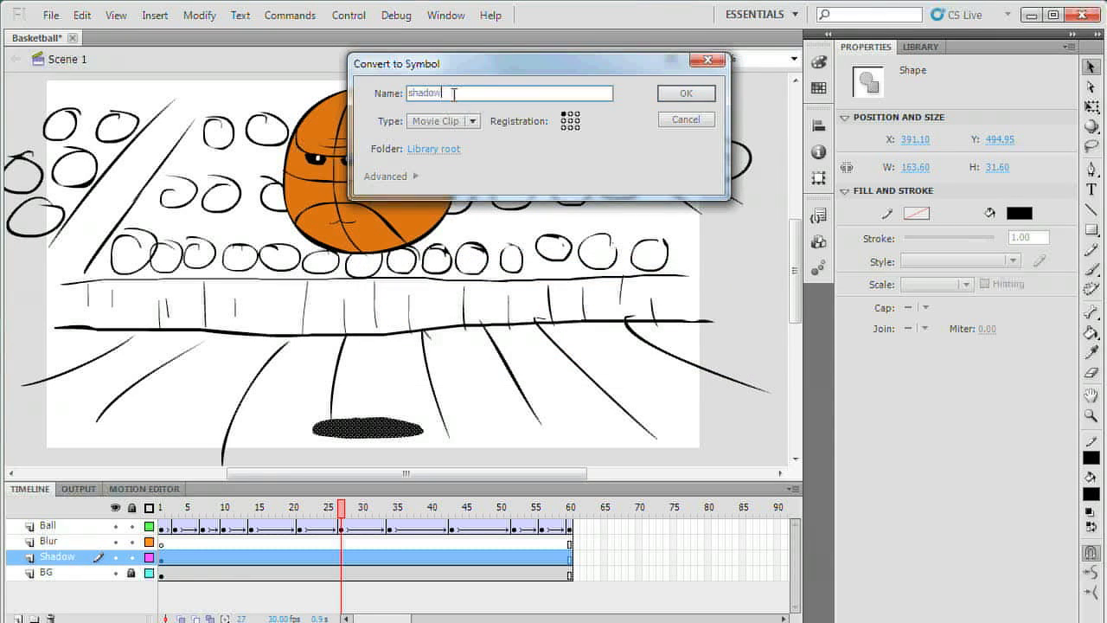
pyautogui.click(475, 121)
pyautogui.moveTo(508, 233); pyautogui.dragTo(511, 195)
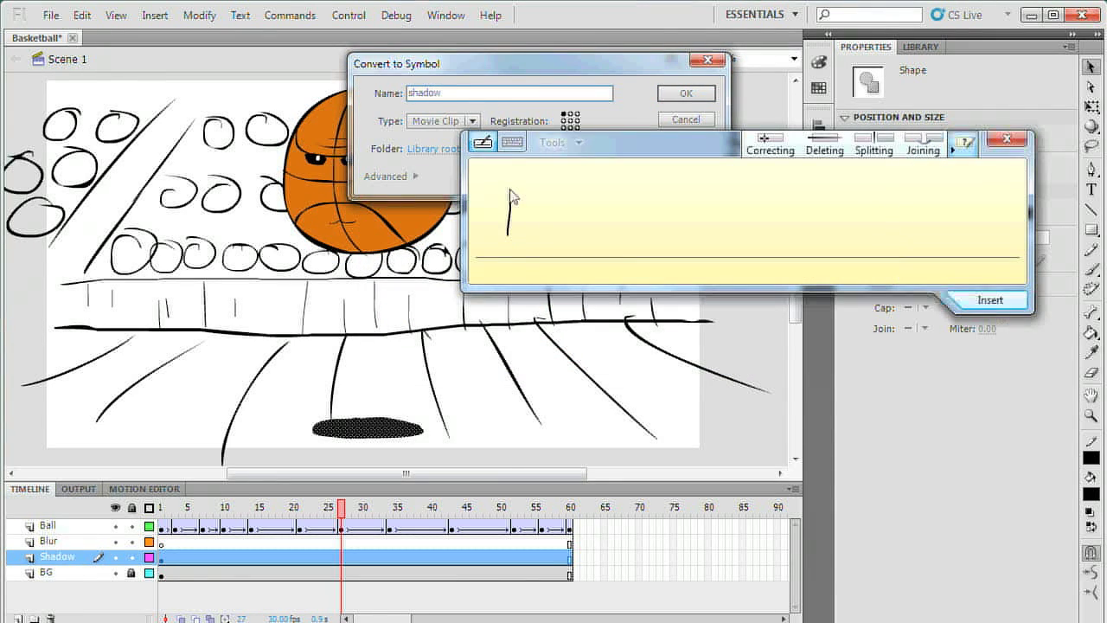
pyautogui.click(989, 300)
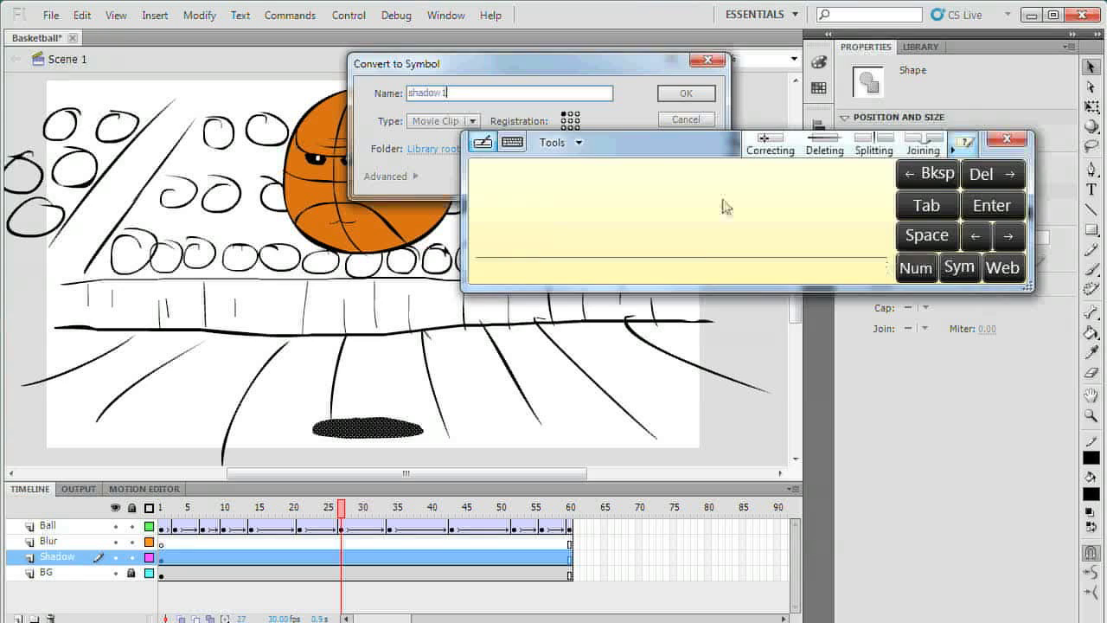
pyautogui.click(686, 93)
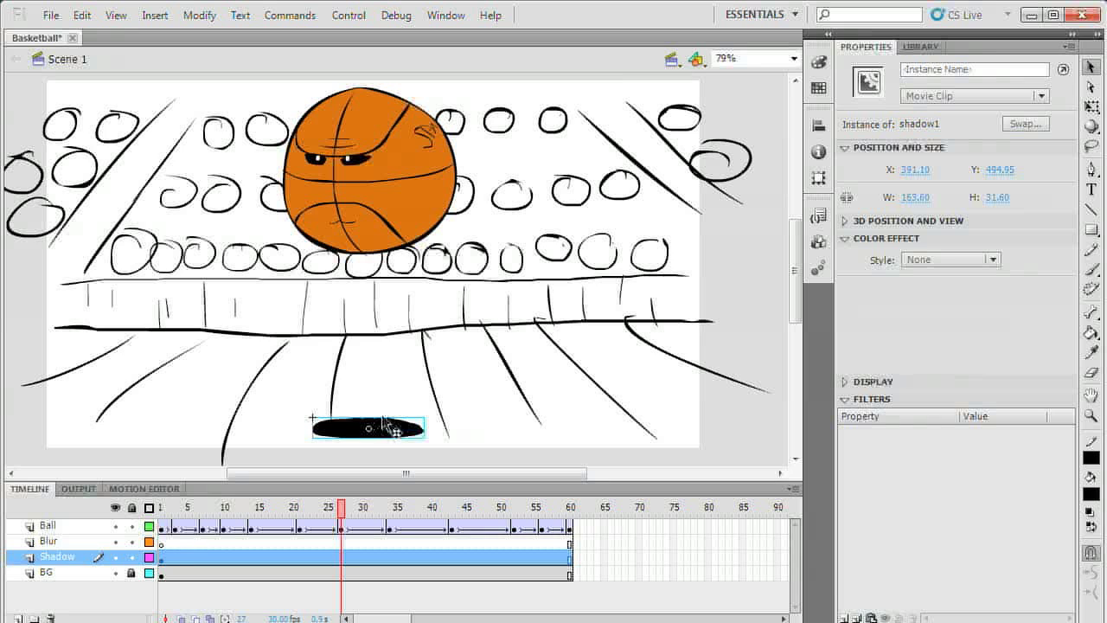
# Expand the Filters section for shadow1 and add a Blur filter
pyautogui.click(446, 15)
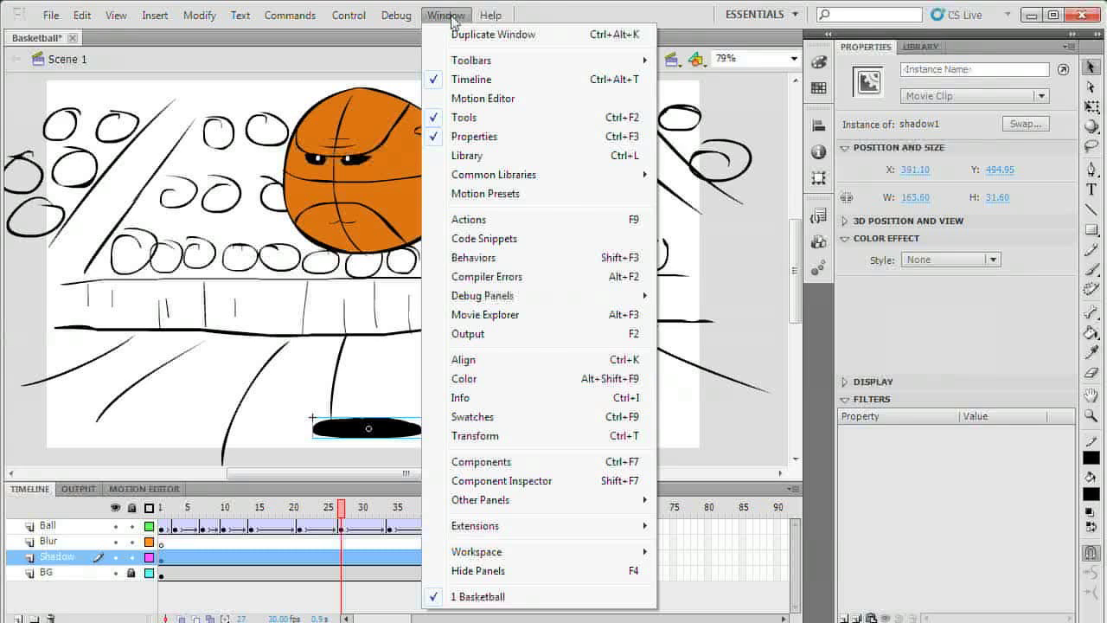
pyautogui.click(446, 15)
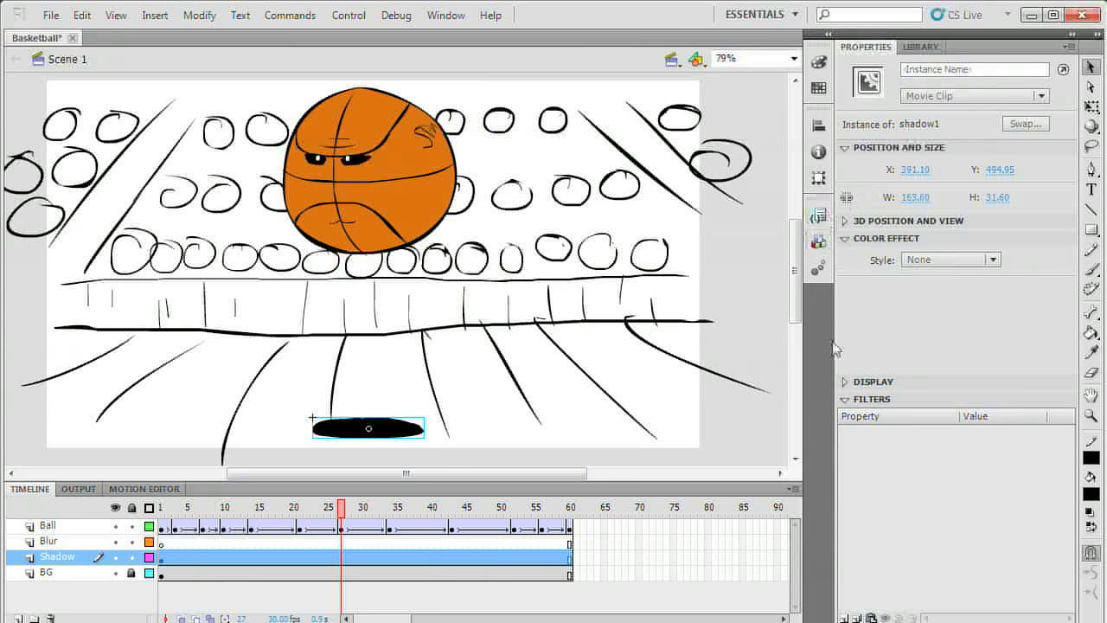
pyautogui.click(846, 399)
pyautogui.click(445, 15)
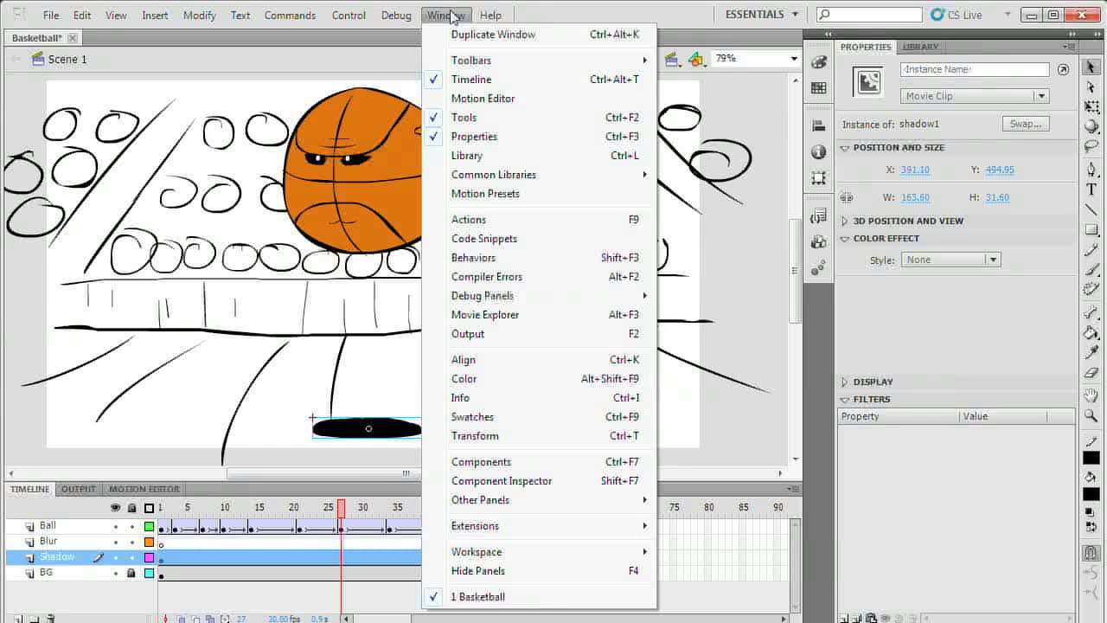
pyautogui.click(450, 19)
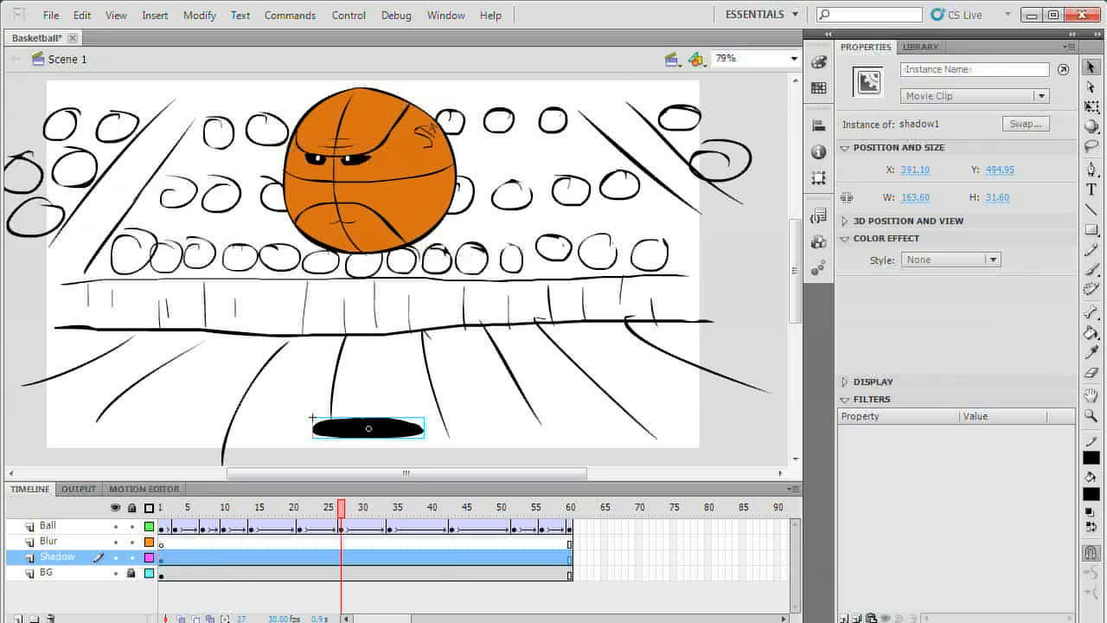
pyautogui.click(951, 485)
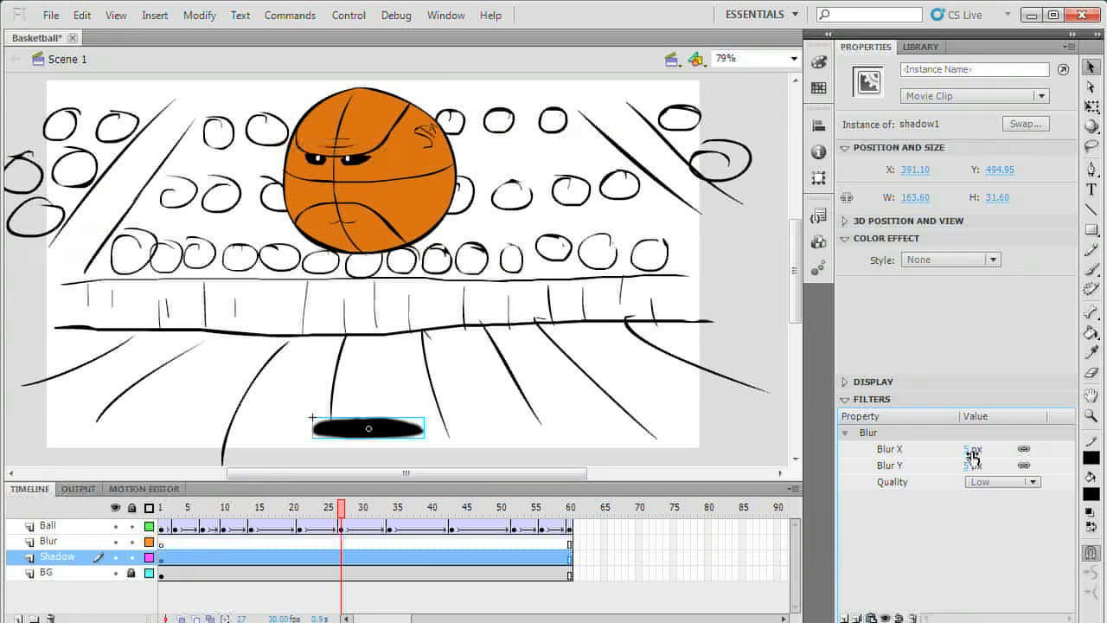
# Stretch the shadow blur to about 93 by 25 px and settle on Medium quality
pyautogui.moveTo(966, 448)
pyautogui.mouseDown()
pyautogui.moveTo(1029, 450)
pyautogui.moveTo(1029, 467)
pyautogui.mouseUp()
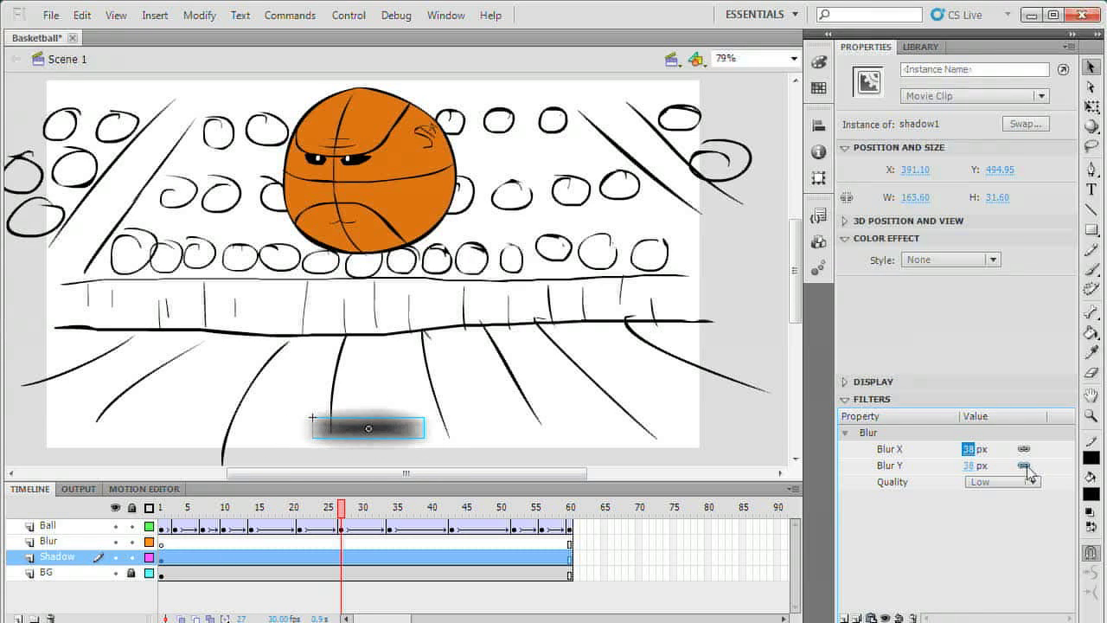
pyautogui.moveTo(967, 467)
pyautogui.mouseDown()
pyautogui.moveTo(1048, 470)
pyautogui.moveTo(972, 472)
pyautogui.moveTo(1039, 459)
pyautogui.mouseUp()
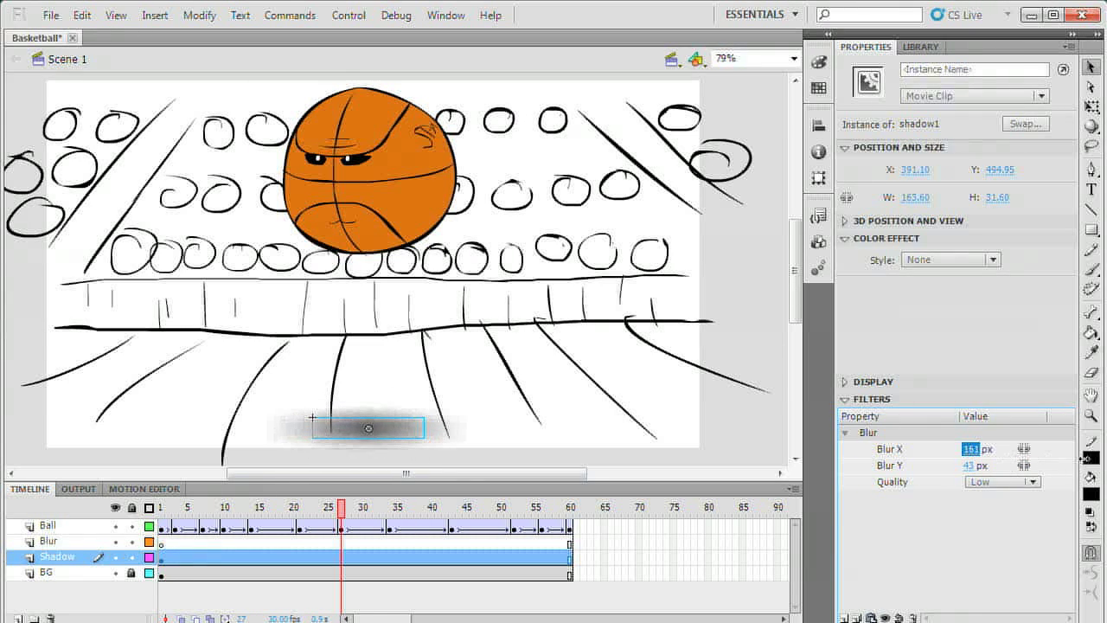
pyautogui.click(1021, 481)
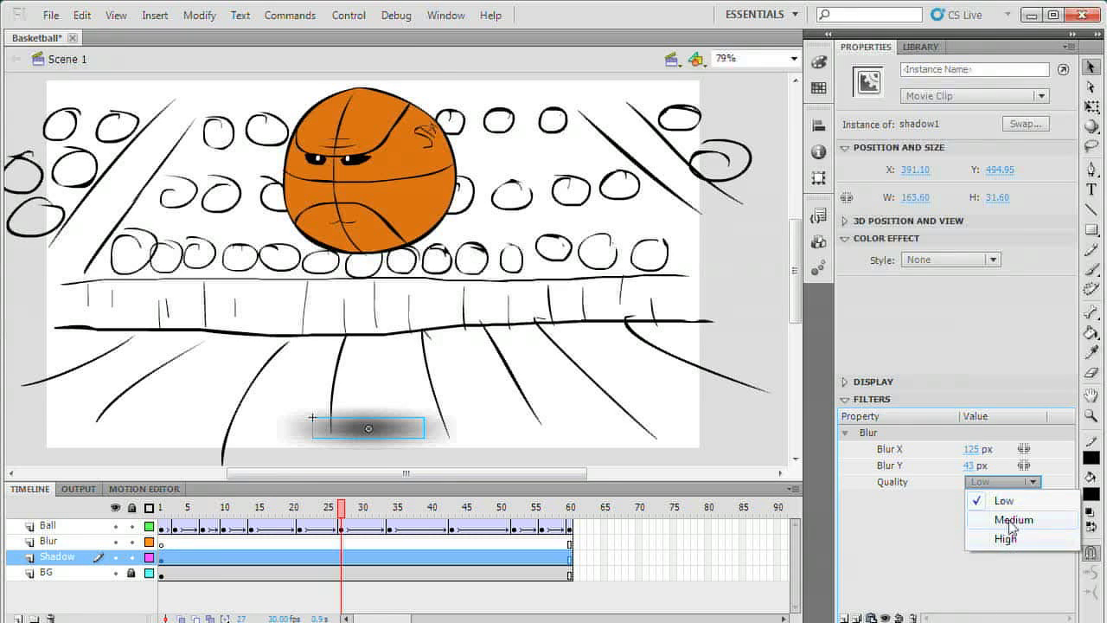
pyautogui.click(1011, 520)
pyautogui.click(1013, 484)
pyautogui.click(1007, 540)
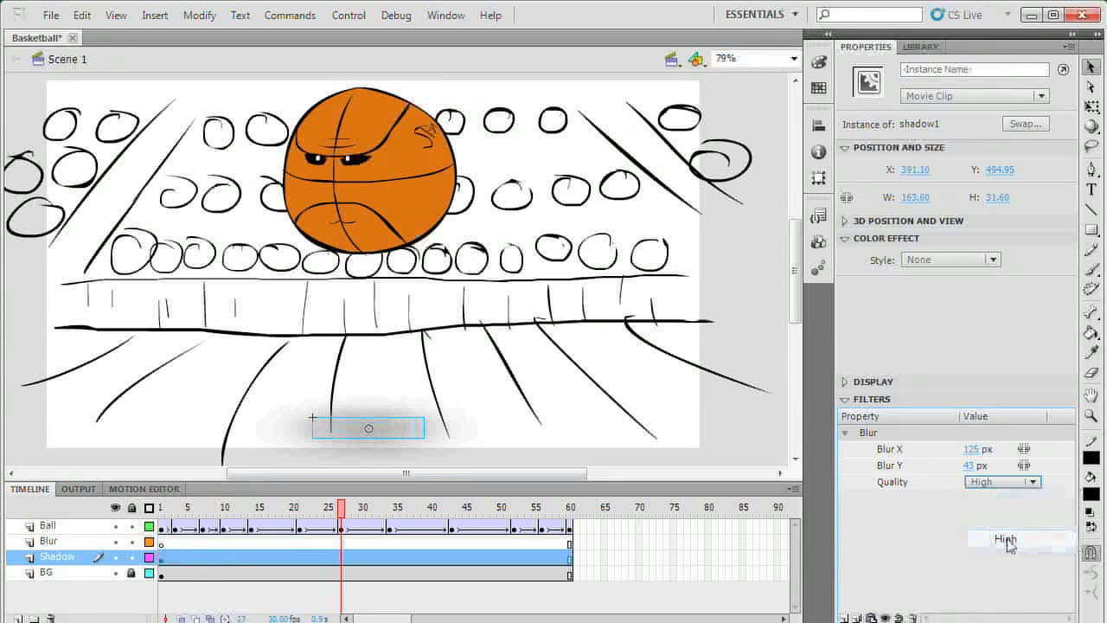
pyautogui.moveTo(975, 466); pyautogui.dragTo(961, 472)
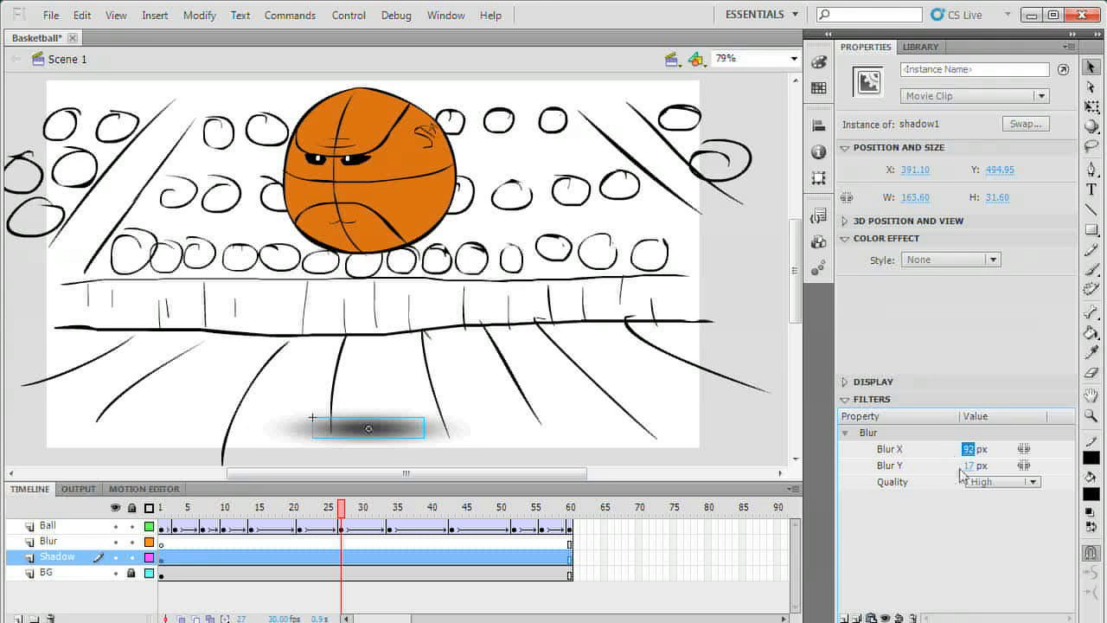
pyautogui.click(1003, 482)
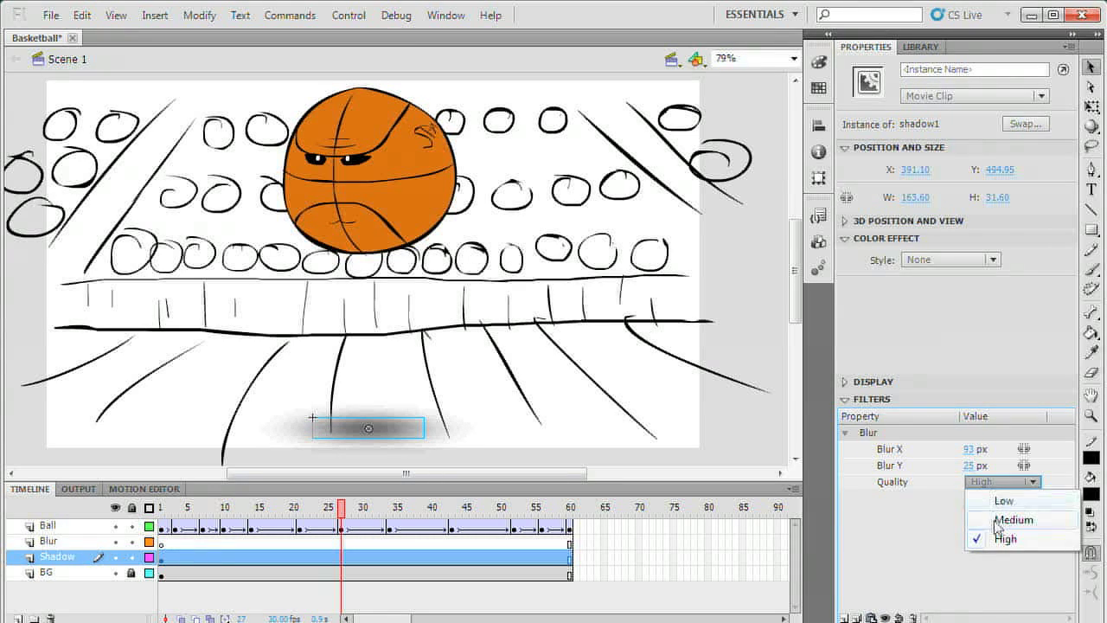
pyautogui.click(998, 519)
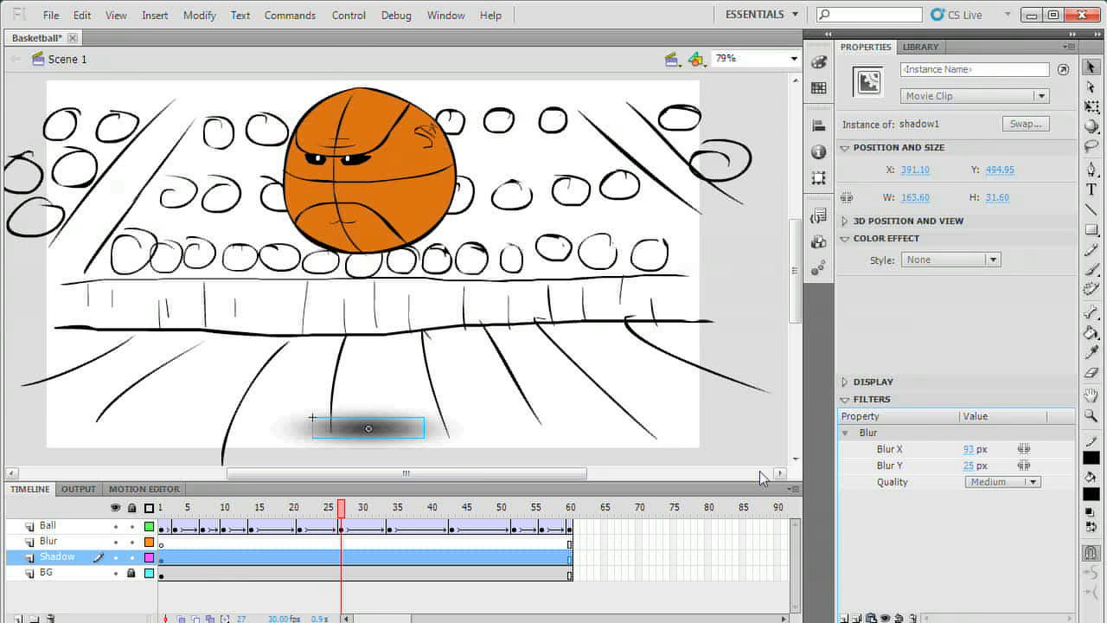
# Scrub the timeline to check the shadow, return to frame 28, and show the Library
pyautogui.moveTo(164, 507)
pyautogui.mouseDown()
pyautogui.moveTo(484, 507)
pyautogui.moveTo(348, 507)
pyautogui.mouseUp()
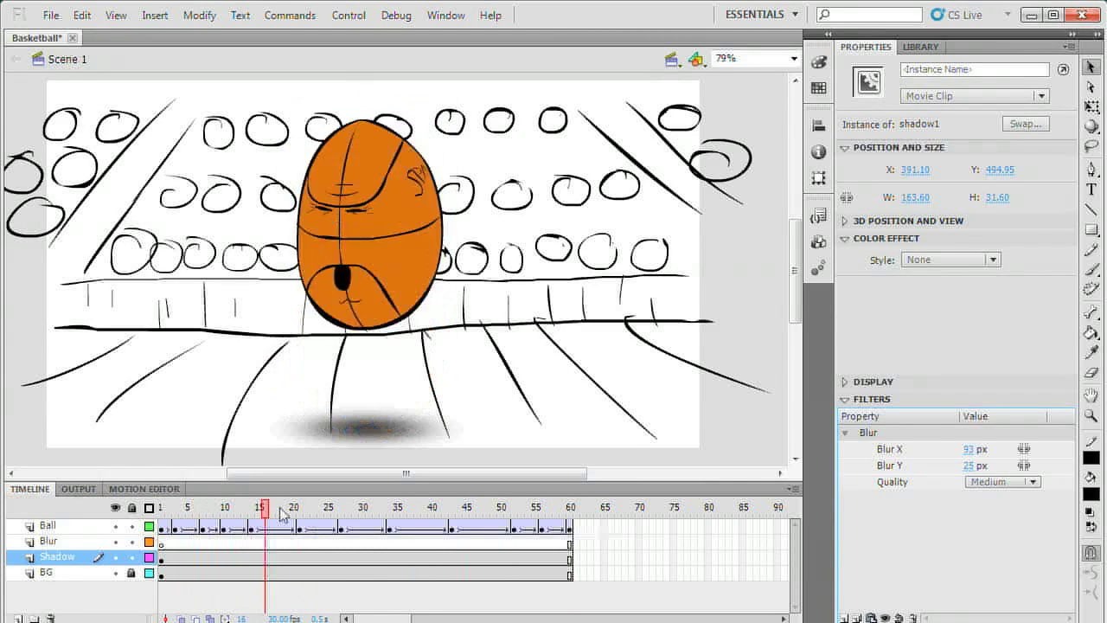
pyautogui.click(571, 415)
pyautogui.click(921, 46)
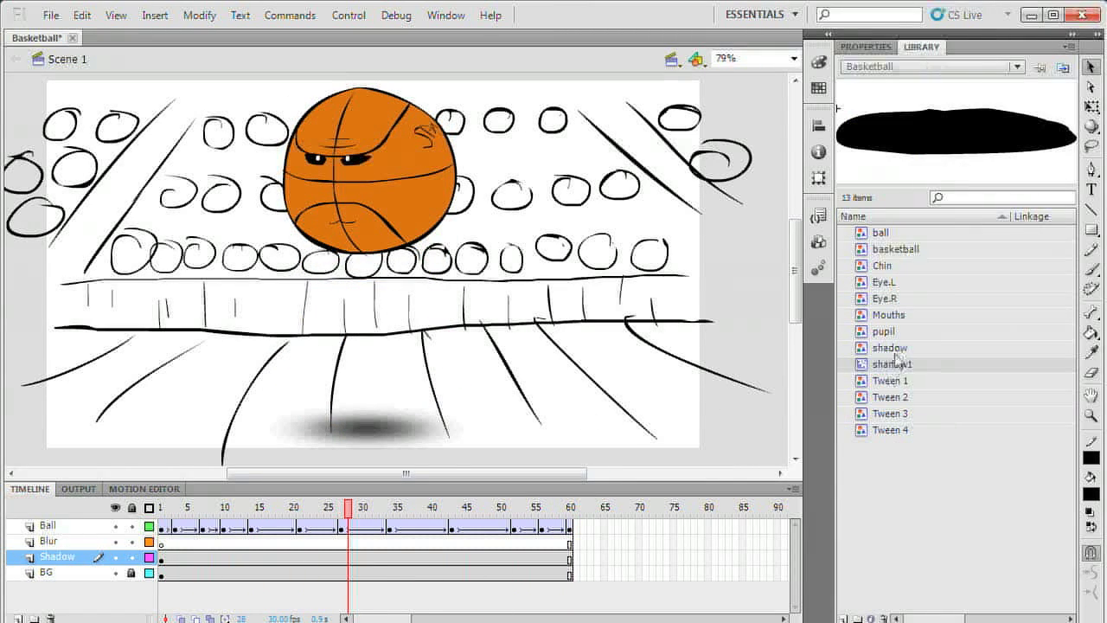
# Drag a new ball from the Library and convert it to a movie clip named 'Ball Blur'
pyautogui.click(880, 233)
pyautogui.moveTo(951, 130); pyautogui.dragTo(565, 311)
pyautogui.click(200, 15)
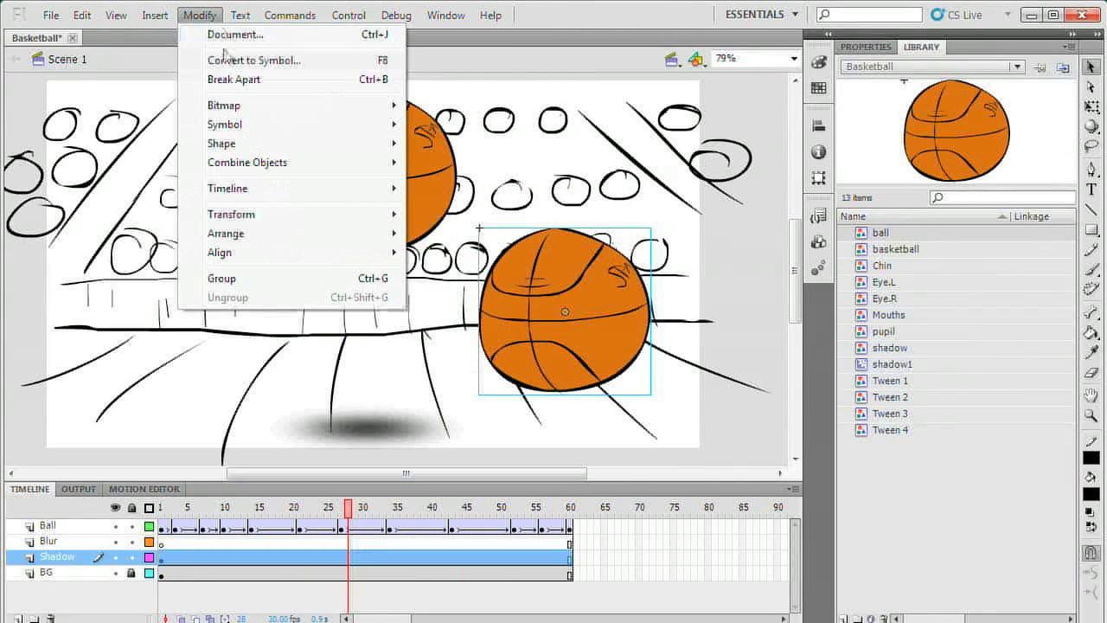
pyautogui.click(254, 60)
pyautogui.click(471, 121)
pyautogui.moveTo(492, 195)
pyautogui.mouseDown()
pyautogui.moveTo(532, 234)
pyautogui.moveTo(778, 250)
pyautogui.mouseUp()
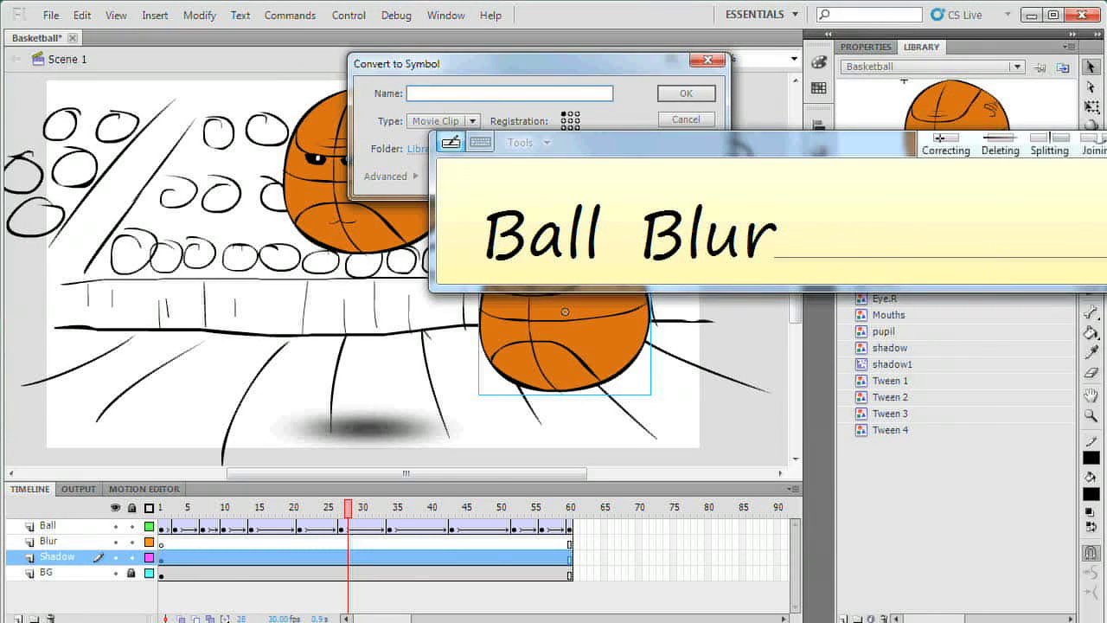
pyautogui.click(1063, 203)
pyautogui.click(471, 121)
pyautogui.click(441, 134)
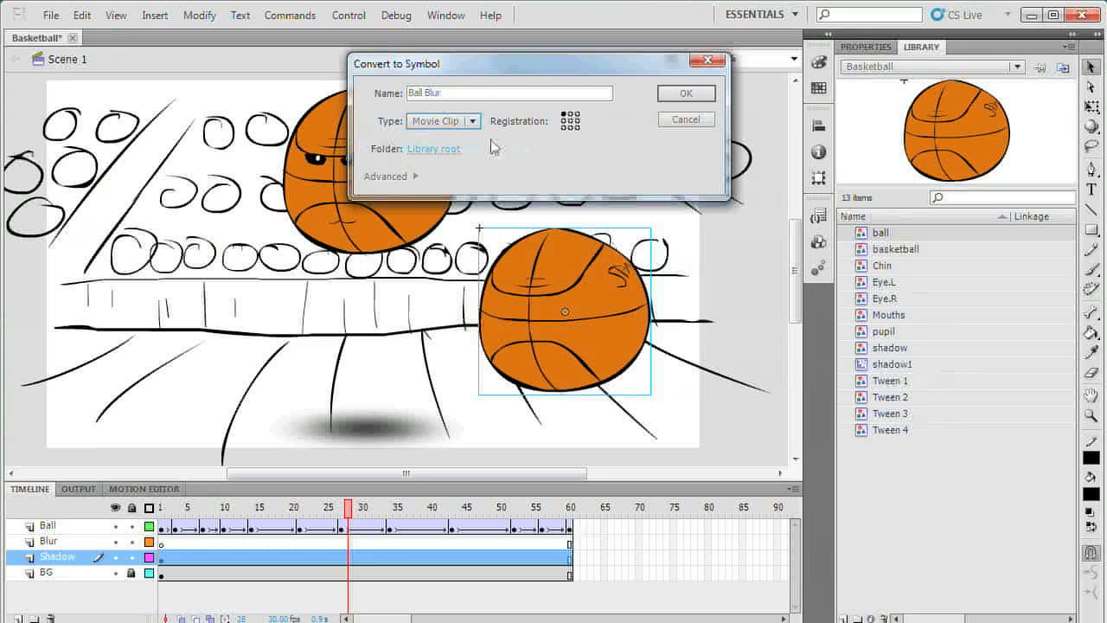
pyautogui.click(686, 94)
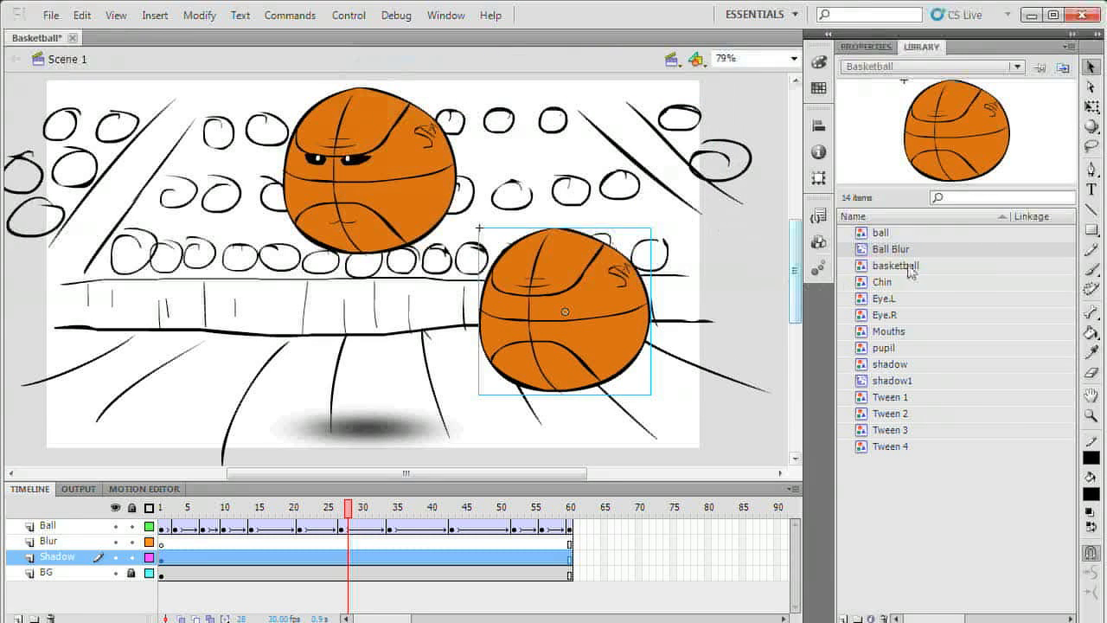
# Give Ball Blur a vertical-only blur (X 0, Y 74) at Medium quality
pyautogui.click(864, 47)
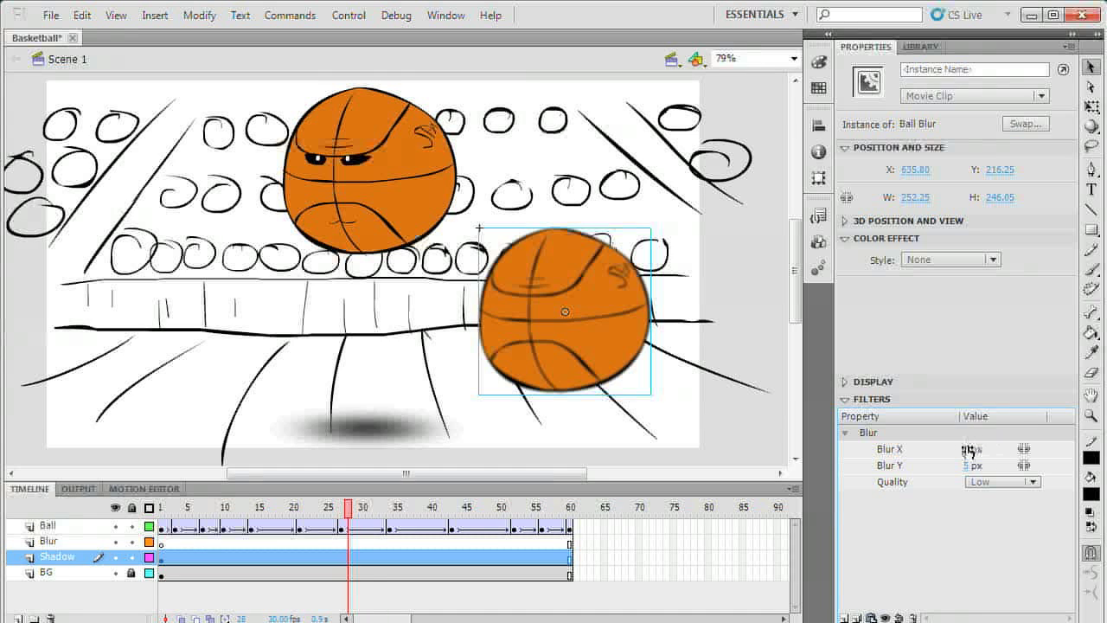
pyautogui.moveTo(969, 449); pyautogui.dragTo(992, 457)
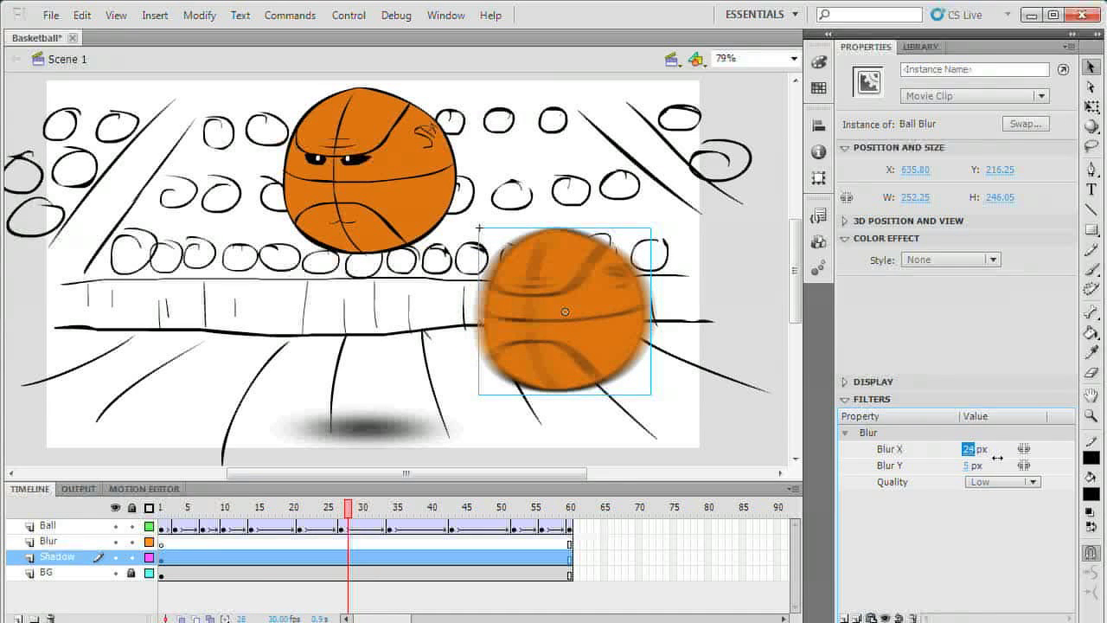
pyautogui.moveTo(970, 467); pyautogui.dragTo(975, 453)
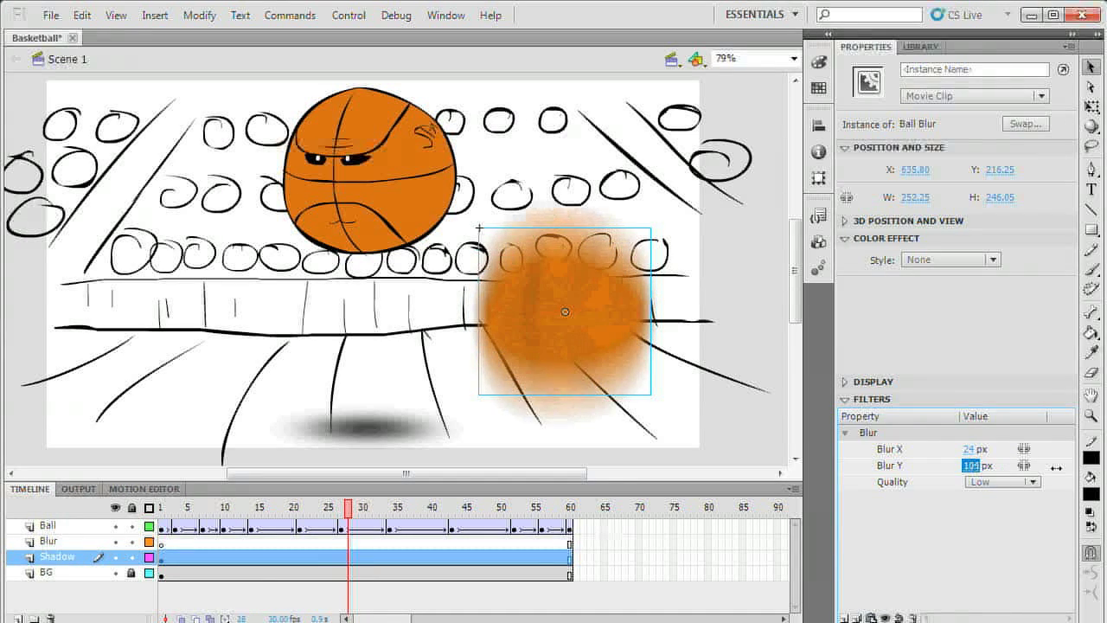
pyautogui.moveTo(974, 449)
pyautogui.mouseDown()
pyautogui.moveTo(910, 466)
pyautogui.moveTo(975, 458)
pyautogui.mouseUp()
pyautogui.click(1032, 482)
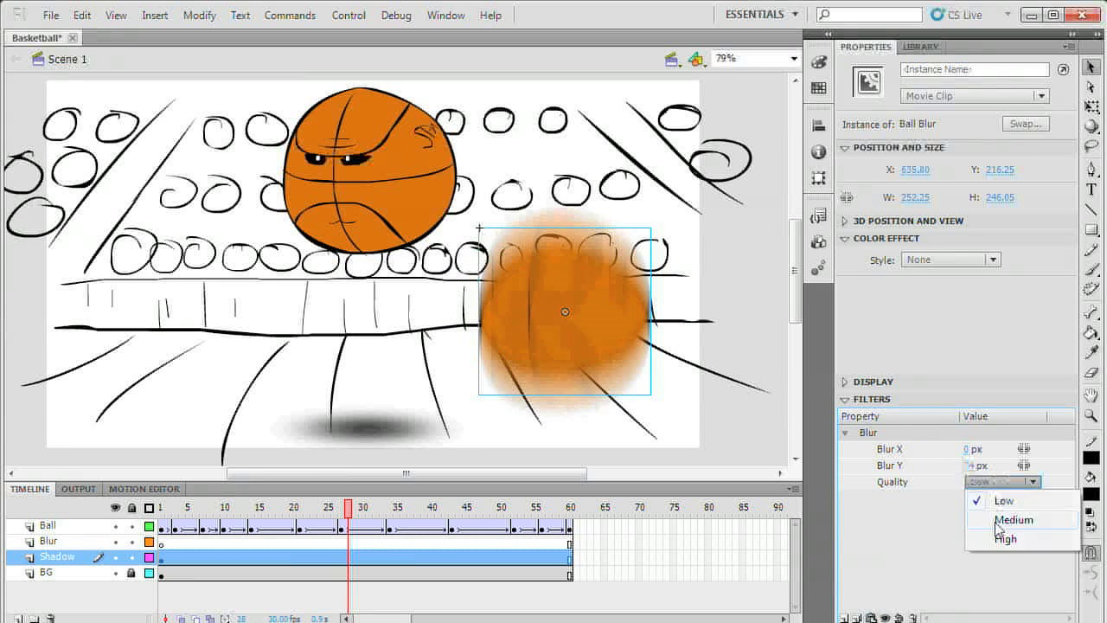
pyautogui.click(986, 508)
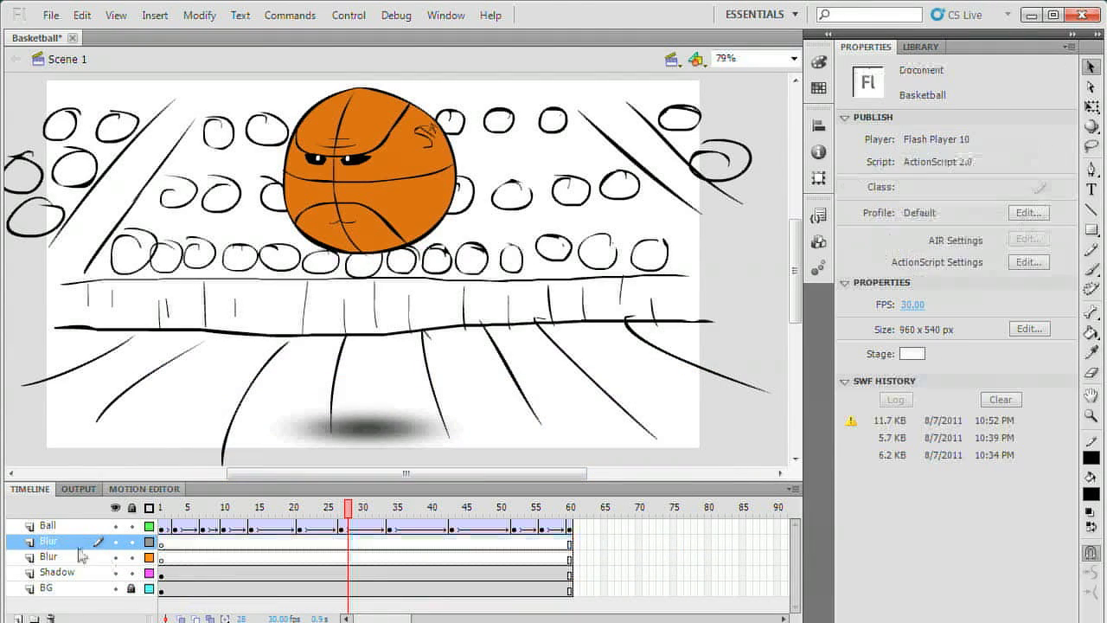
# Insert keyframes on the Blur layer near frames 50 and 58 and select the blur copy
pyautogui.click(226, 506)
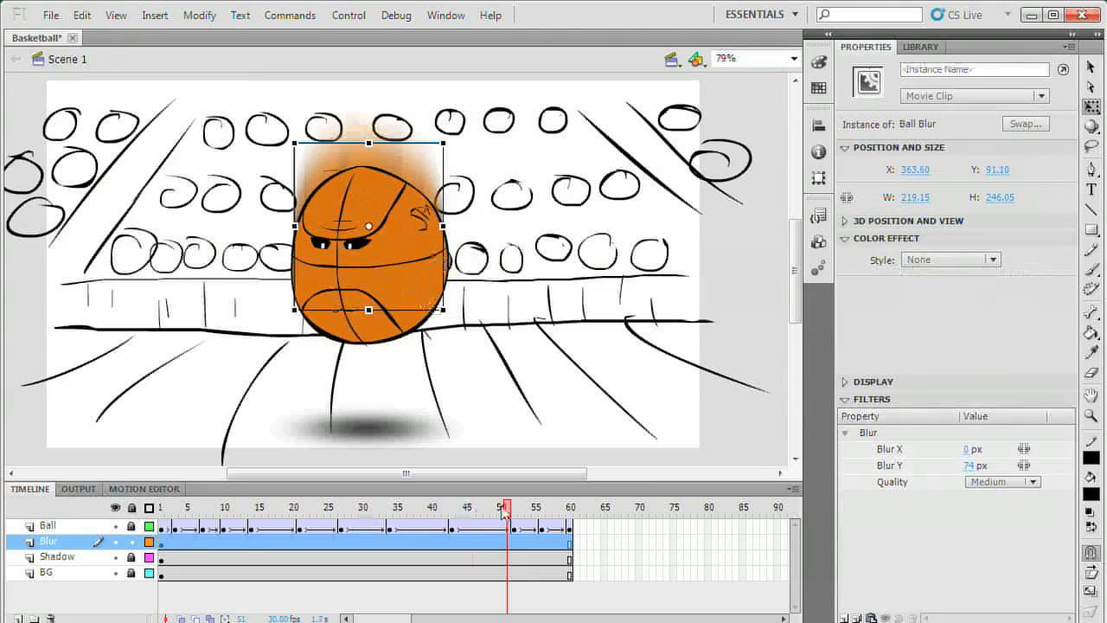
pyautogui.click(502, 545)
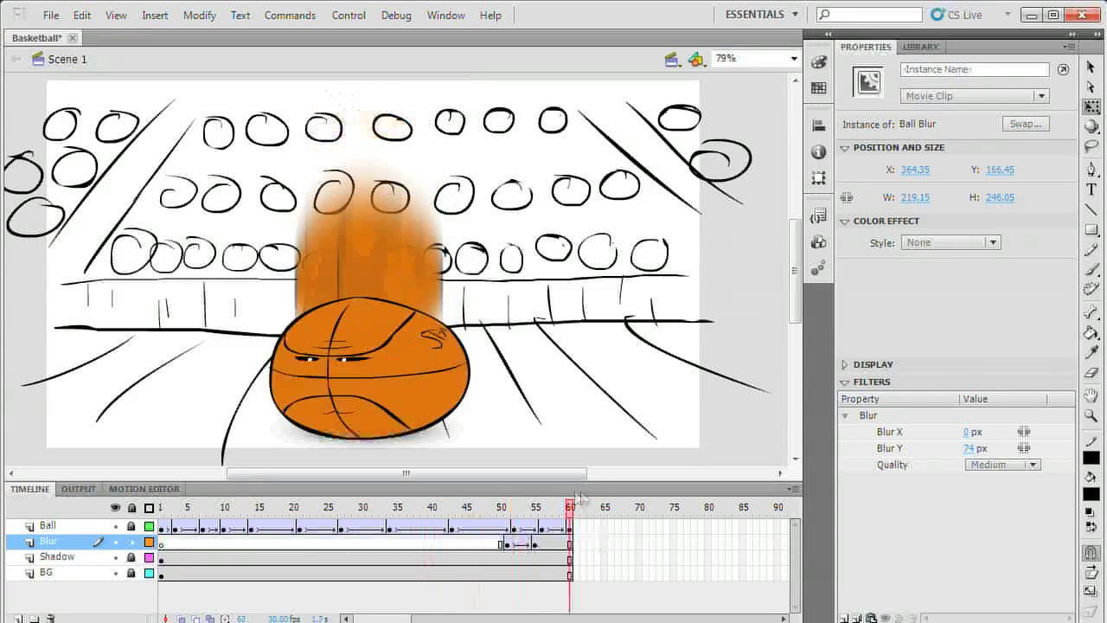
pyautogui.rightClick(563, 545)
pyautogui.click(632, 218)
pyautogui.rightClick(564, 544)
pyautogui.click(632, 218)
pyautogui.click(369, 329)
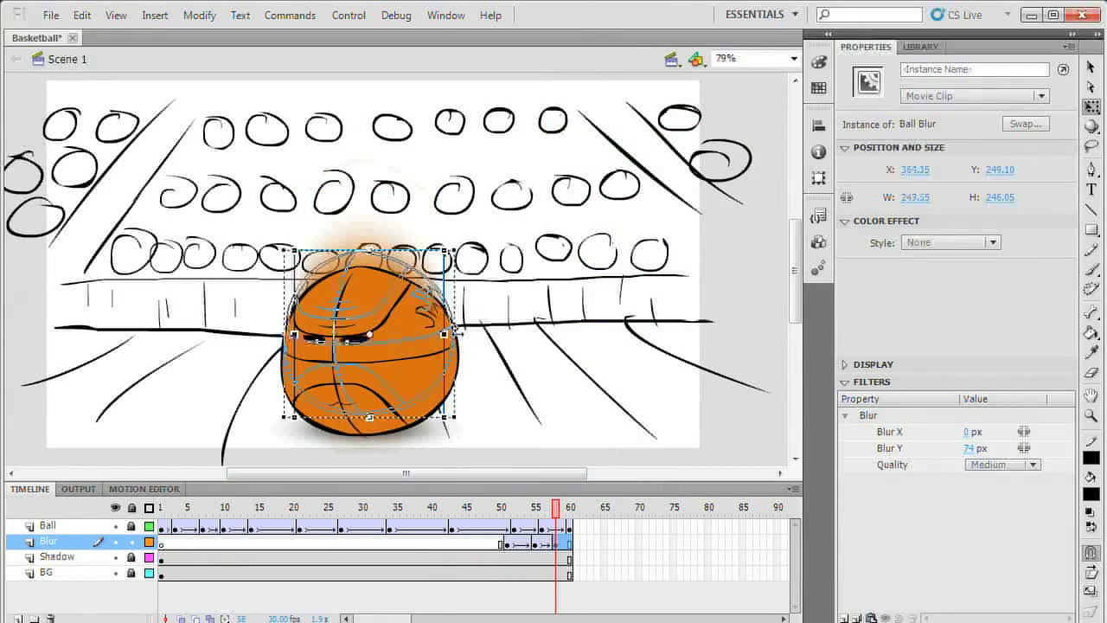
pyautogui.click(369, 328)
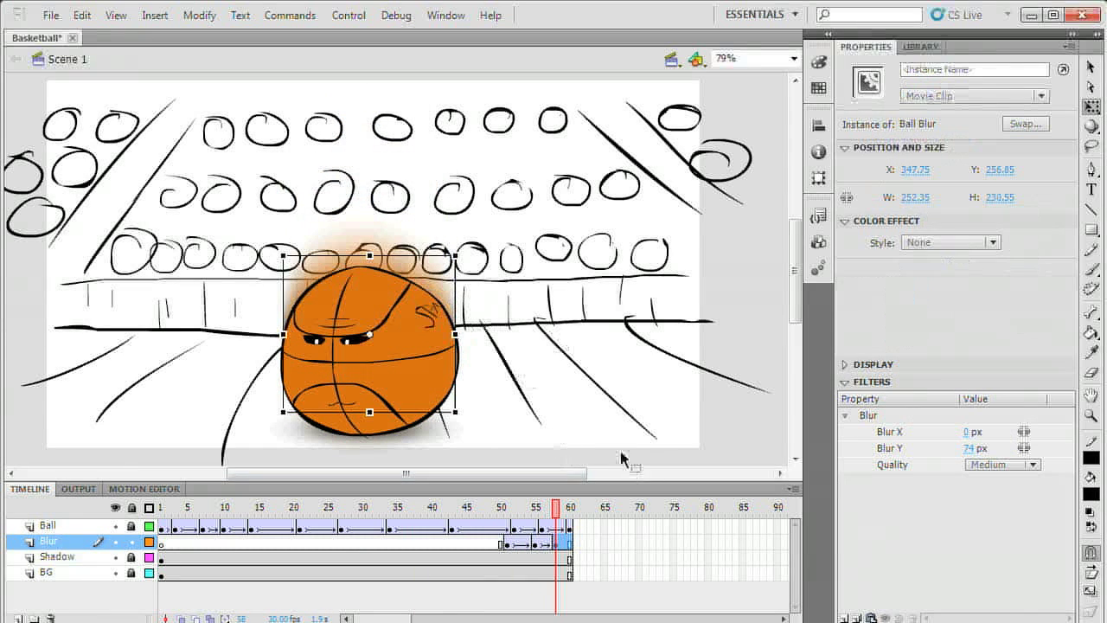
# Set the blur copy's Color Effect to Alpha 0% and check frames 45–48
pyautogui.click(949, 242)
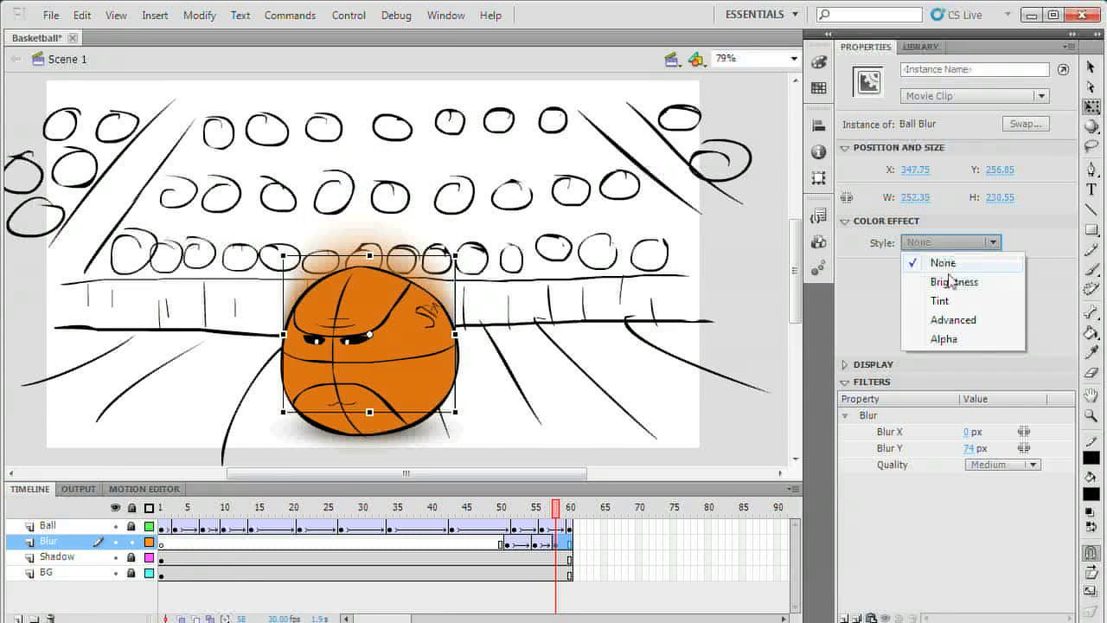
pyautogui.click(960, 340)
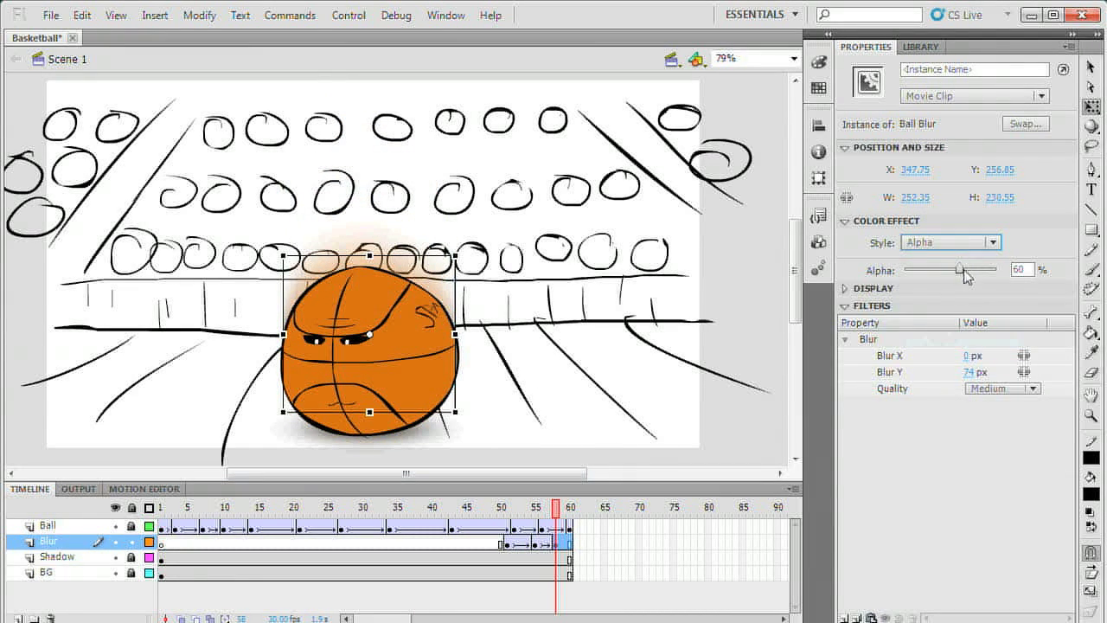
pyautogui.press(',')
pyautogui.press(',')
pyautogui.press(',')
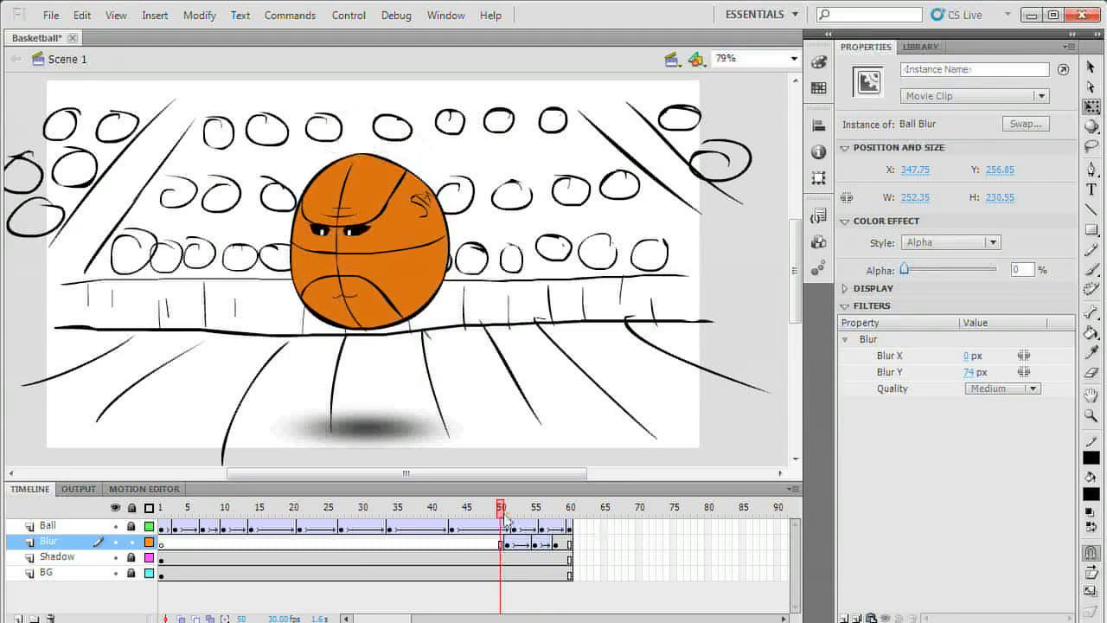
pyautogui.press(',')
pyautogui.press(',')
pyautogui.press(',')
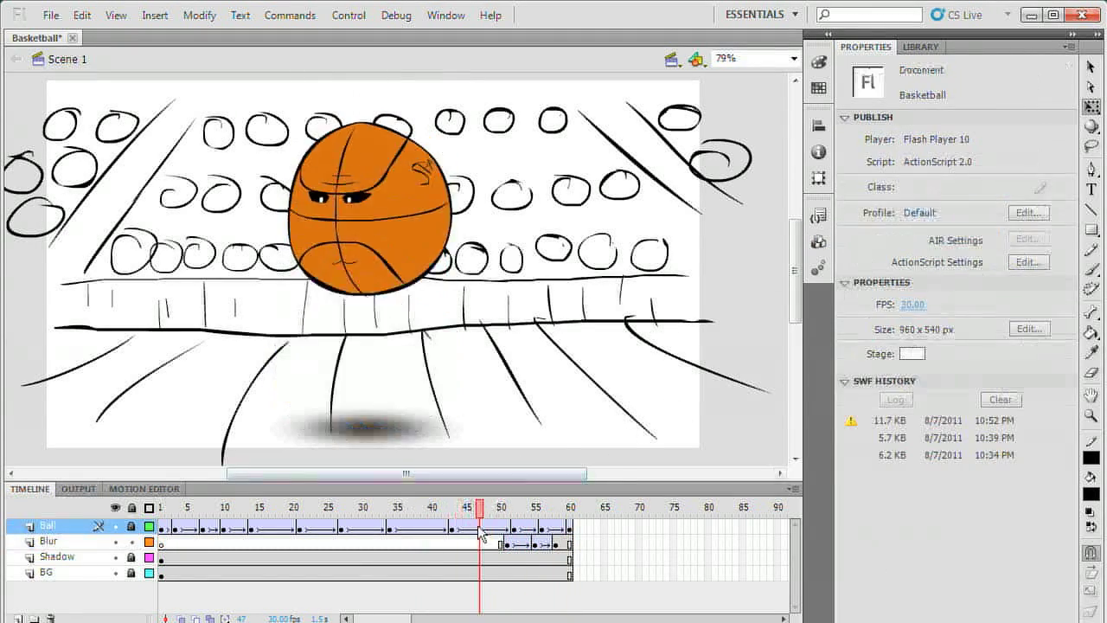
pyautogui.click(545, 551)
pyautogui.moveTo(487, 508)
pyautogui.mouseDown()
pyautogui.moveTo(468, 512)
pyautogui.moveTo(497, 508)
pyautogui.mouseUp()
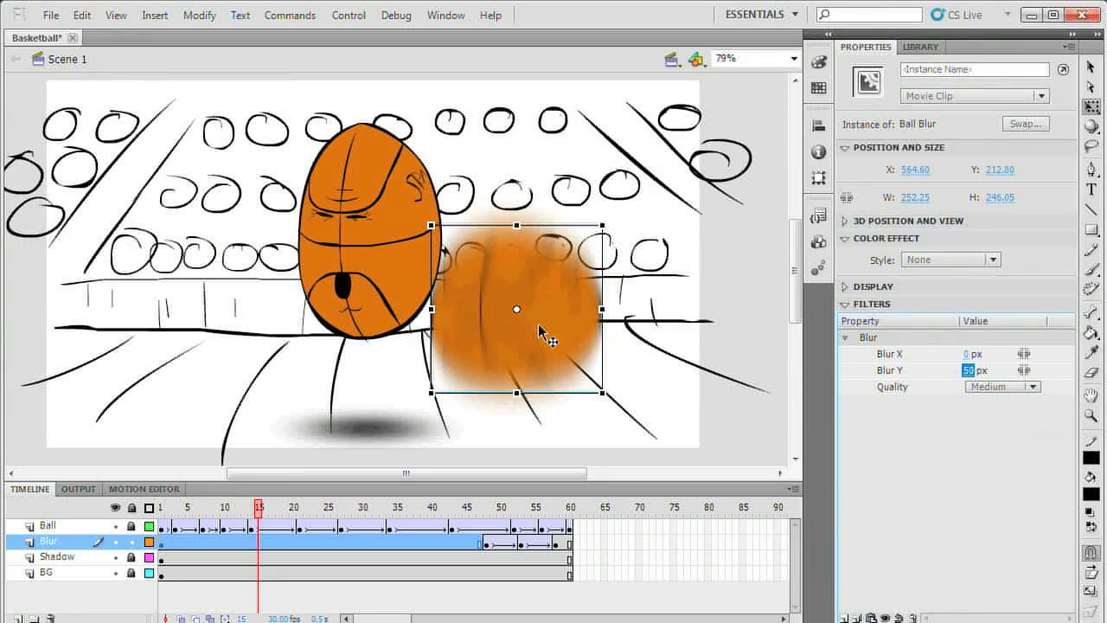
# Key the fade on the early bounce around frames 10–21, then select the copy at frame 54
pyautogui.moveTo(257, 508); pyautogui.dragTo(297, 508)
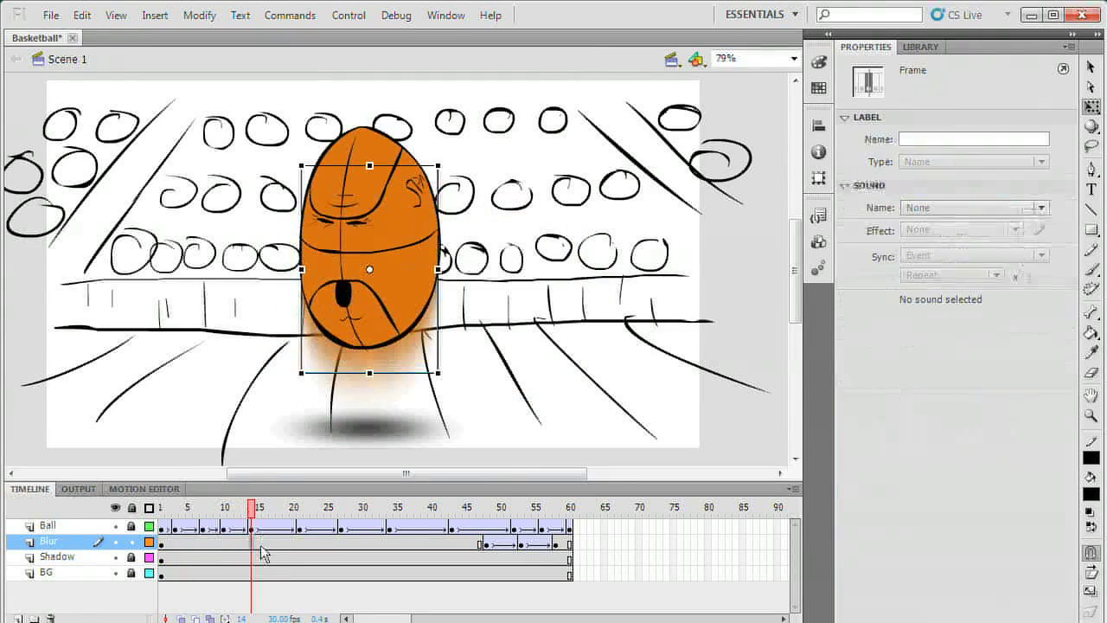
pyautogui.click(296, 543)
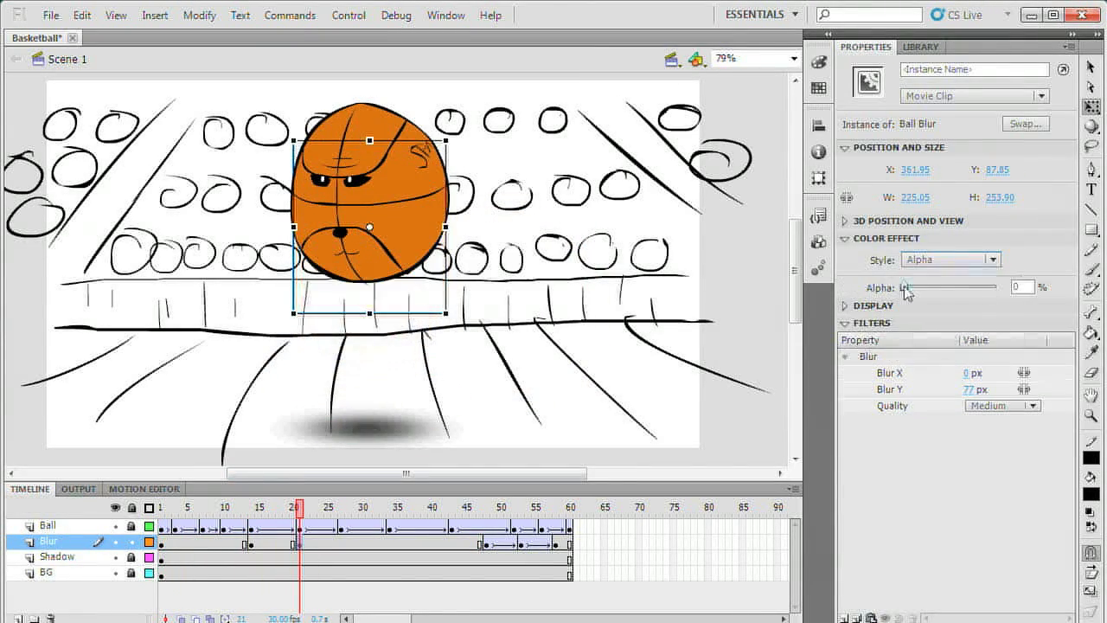
pyautogui.moveTo(290, 508); pyautogui.dragTo(225, 509)
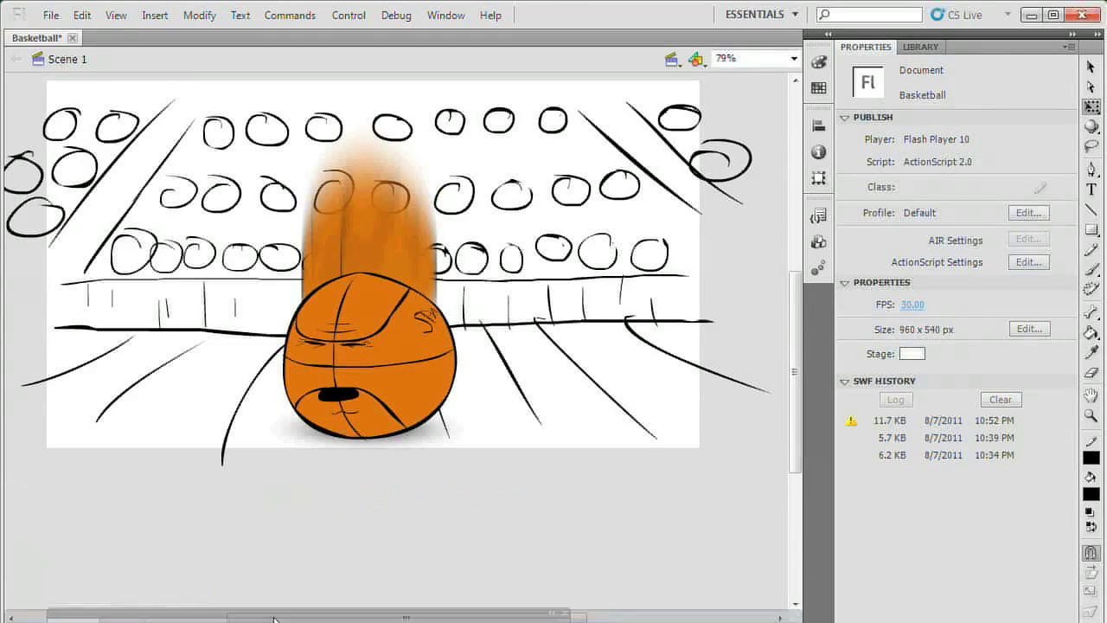
pyautogui.moveTo(225, 508); pyautogui.dragTo(327, 508)
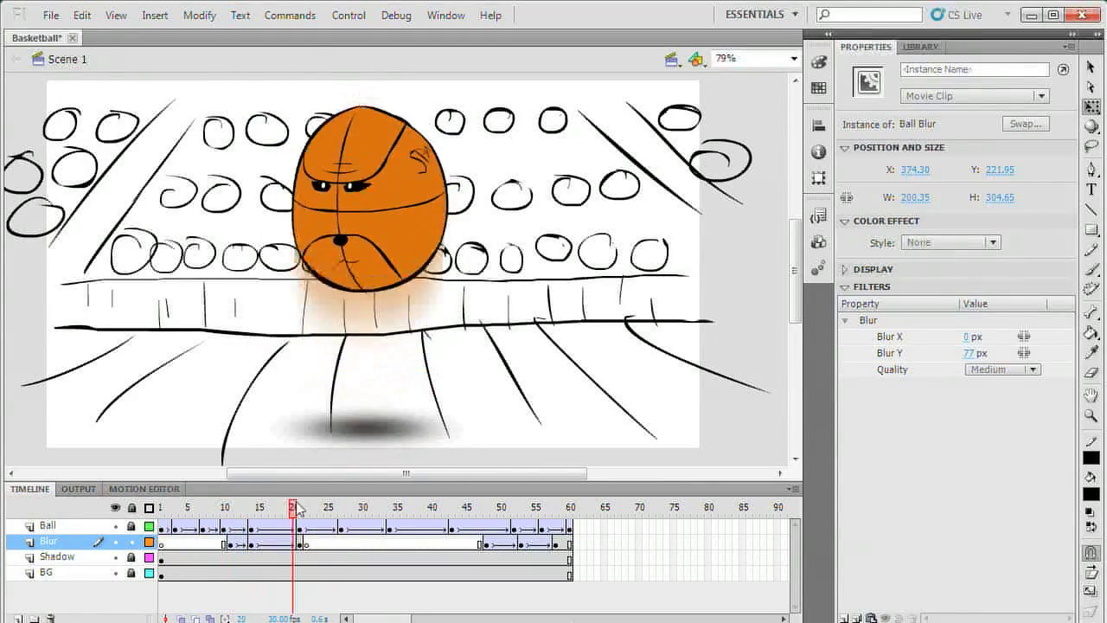
pyautogui.moveTo(319, 507); pyautogui.dragTo(298, 507)
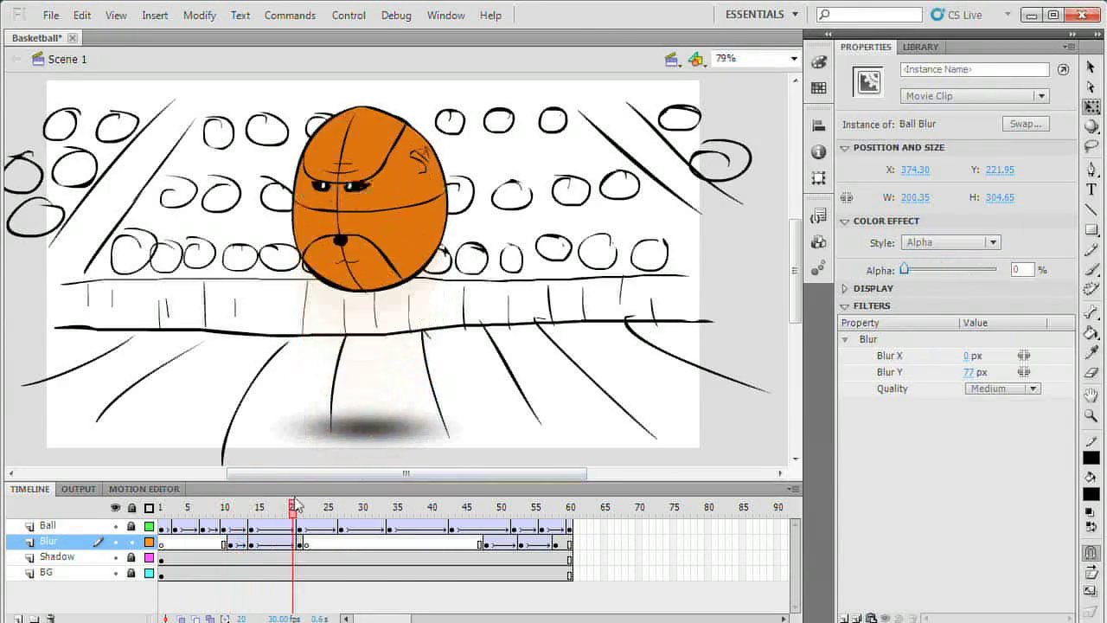
pyautogui.click(531, 507)
pyautogui.click(424, 246)
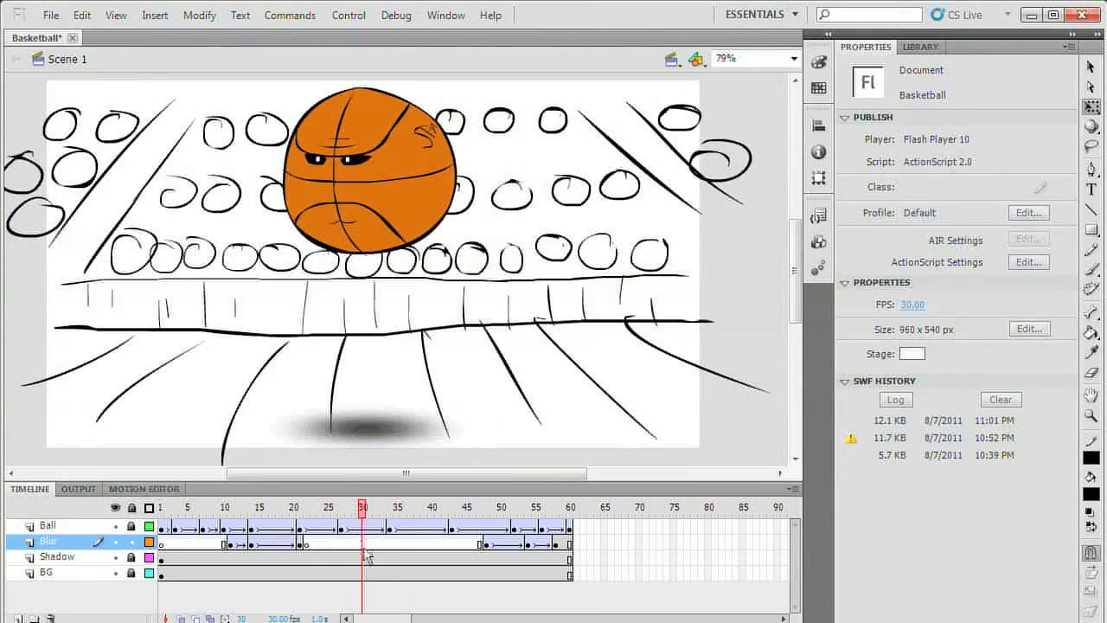
# Insert a shadow keyframe at frame 30 with F6 and select the shadow
pyautogui.click(368, 556)
pyautogui.press('F6')
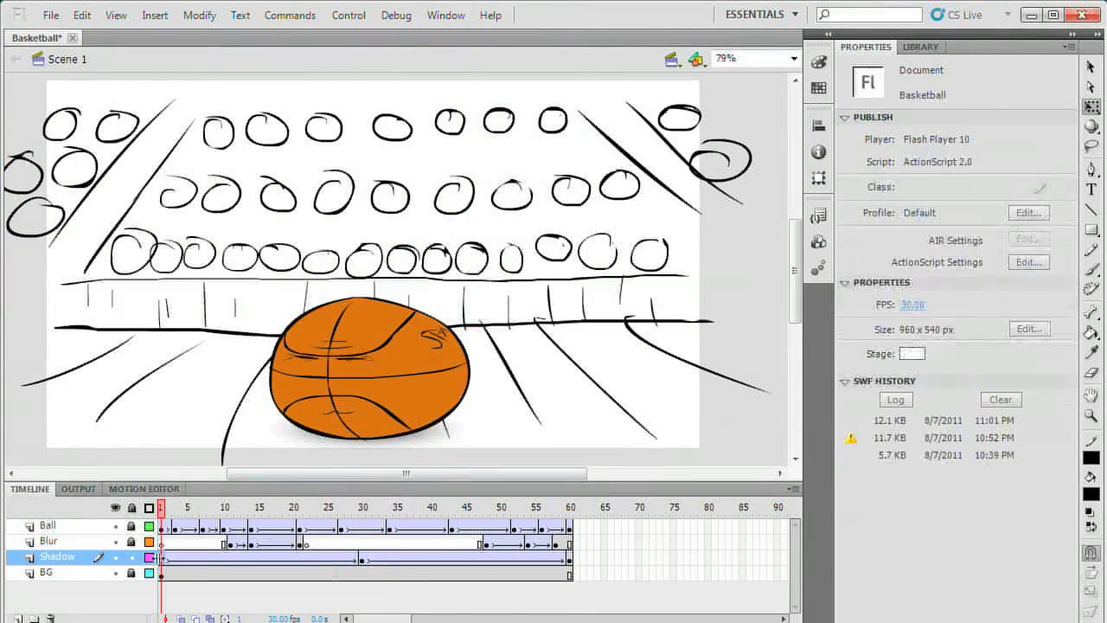
pyautogui.click(260, 557)
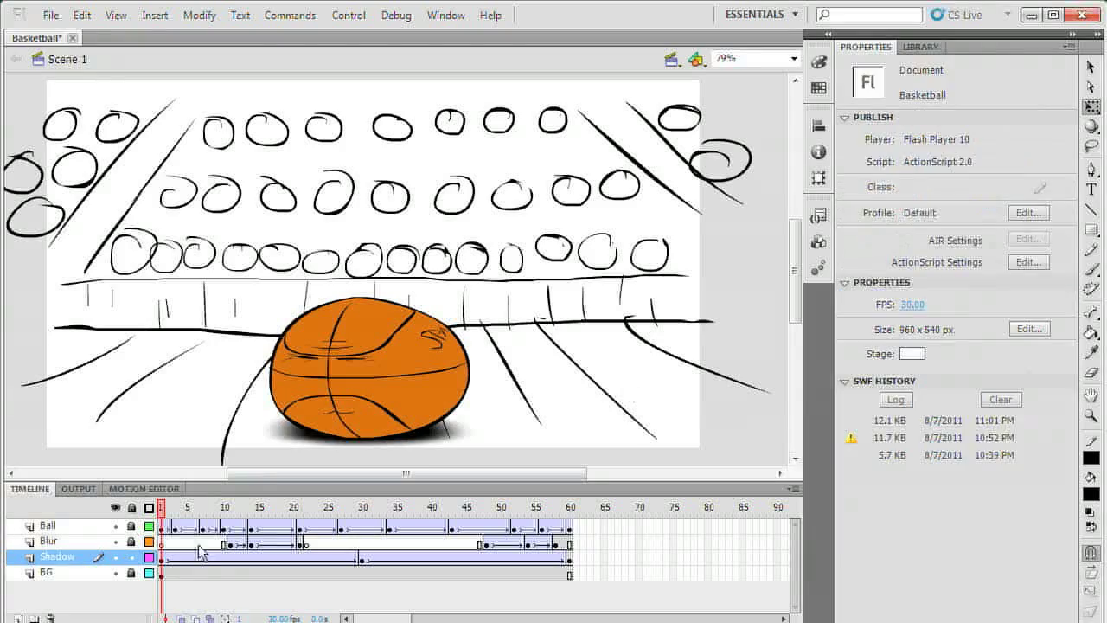